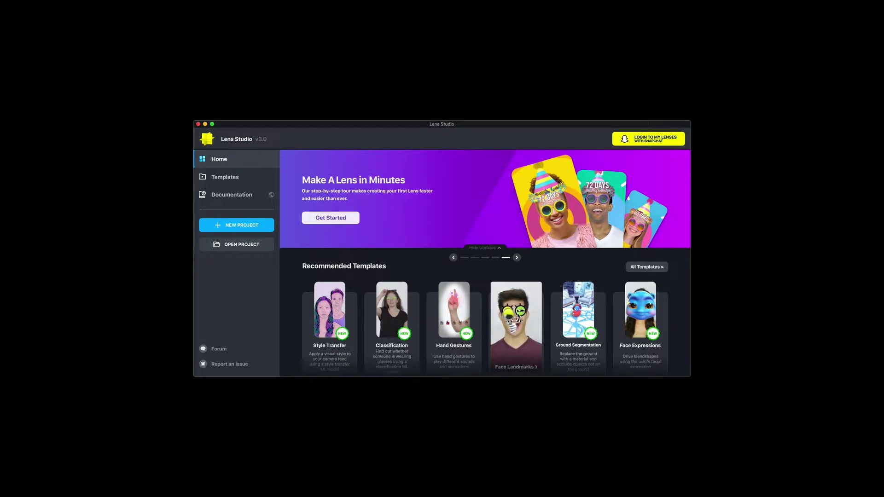
Open the Face Landmarks template and expand Scripts > Facelandmarks Helpers in Resources
left_click(518, 317)
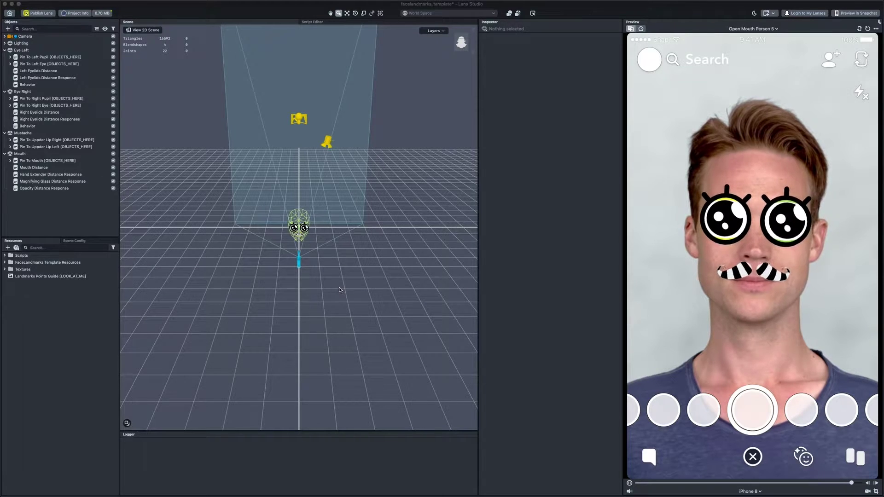
left_click(5, 256)
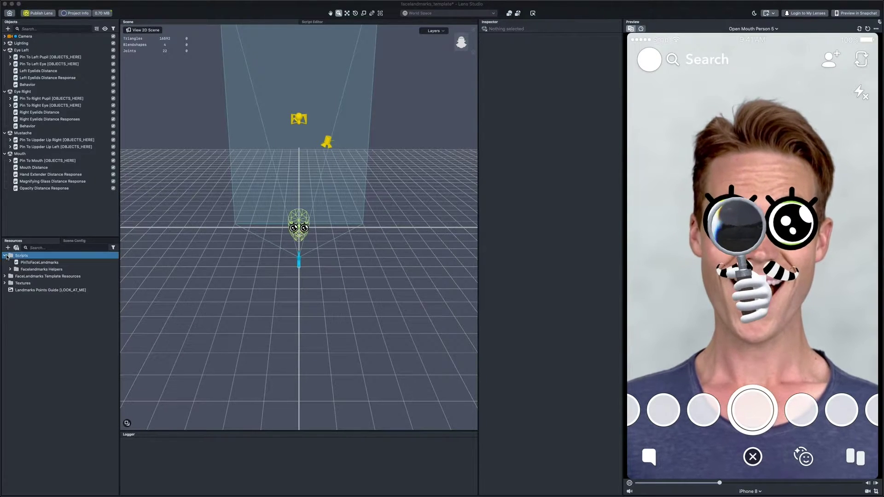
left_click(9, 269)
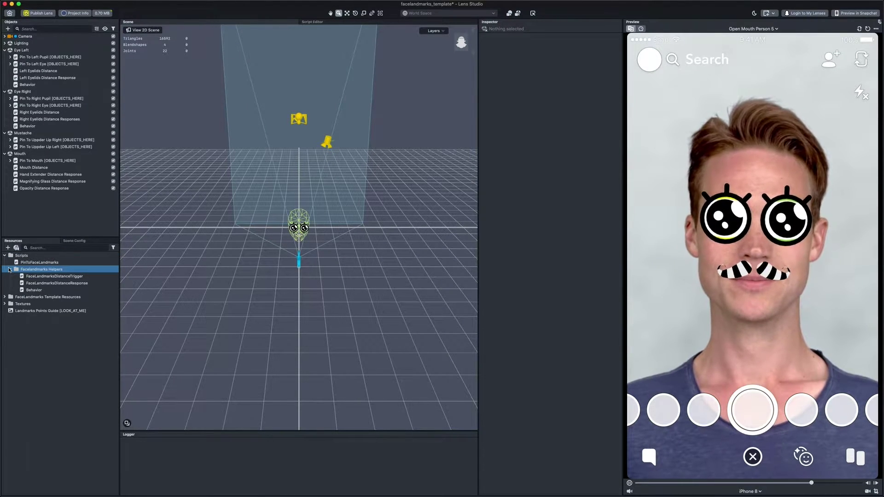
Browse the helper scripts, starting with FaceLandmarksDistanceTrigger
left_click(29, 276)
left_click(42, 282)
left_click(34, 290)
left_click(37, 276)
left_click(35, 262)
left_click(33, 256)
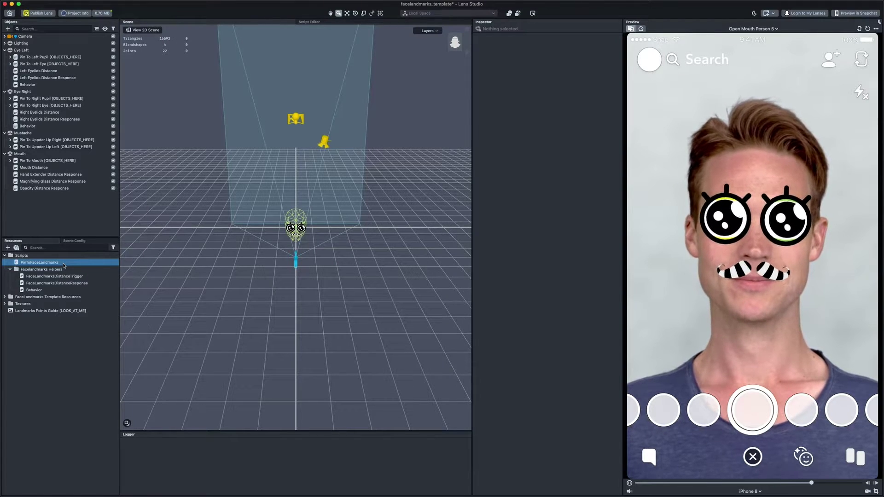
Collapse and disable the Eye Left, Eye Right, Mustache and Mouth effects
left_click(5, 92)
left_click(5, 50)
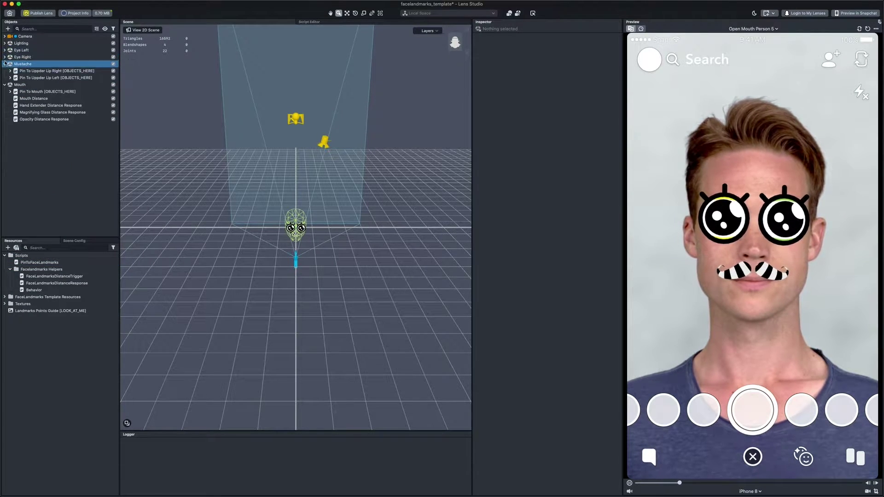
left_click(4, 63)
left_click(4, 70)
left_click(23, 50, "shift")
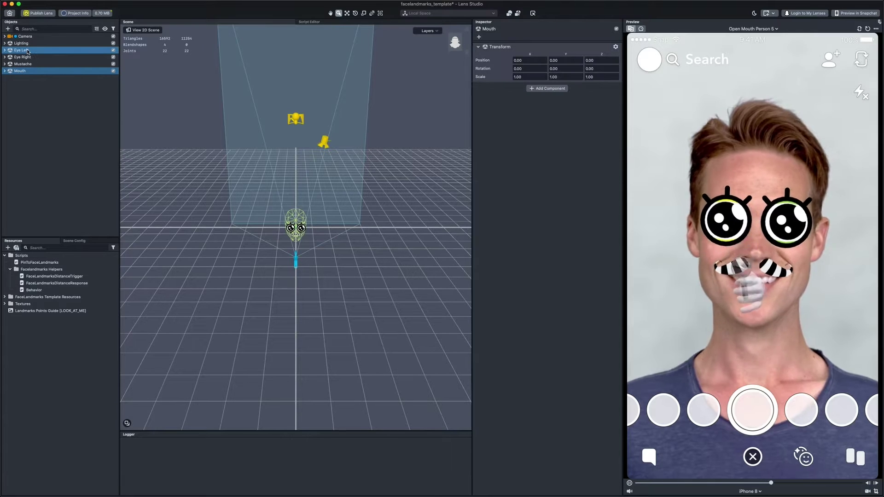
left_click(113, 50)
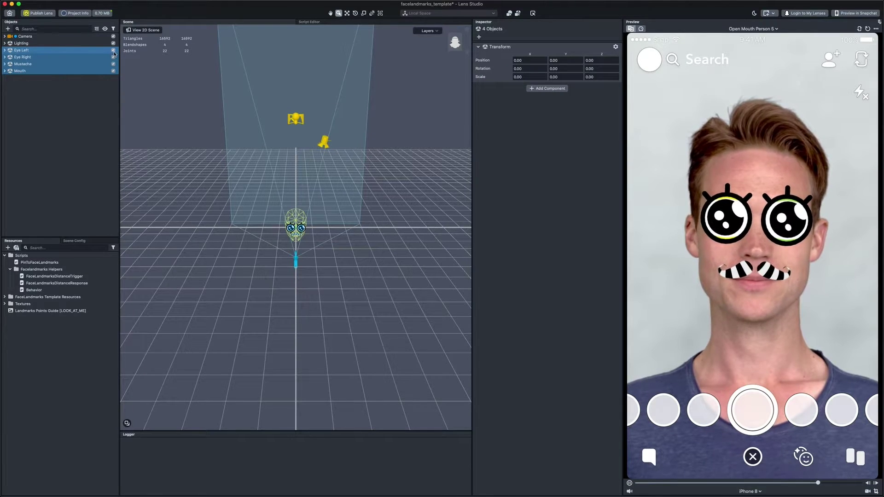
left_click(88, 108)
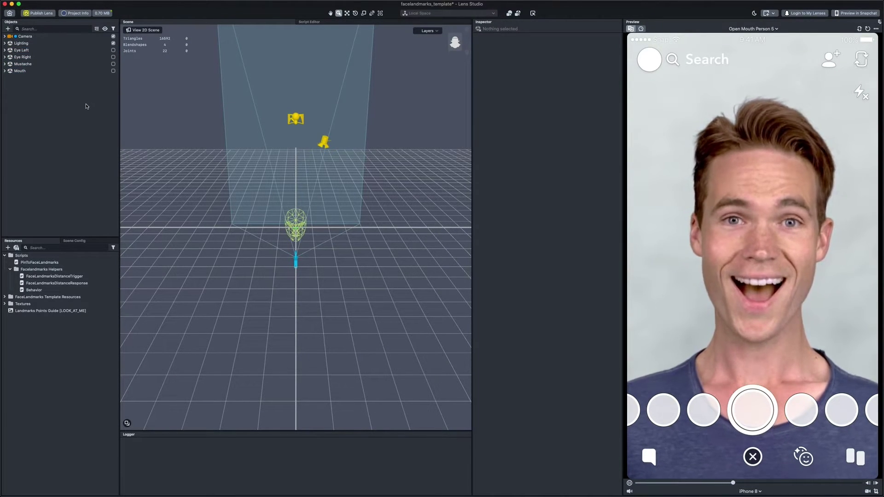
Add an empty Scene Object 0 and attach the PinToFaceLandmarks script to it
left_click(8, 29)
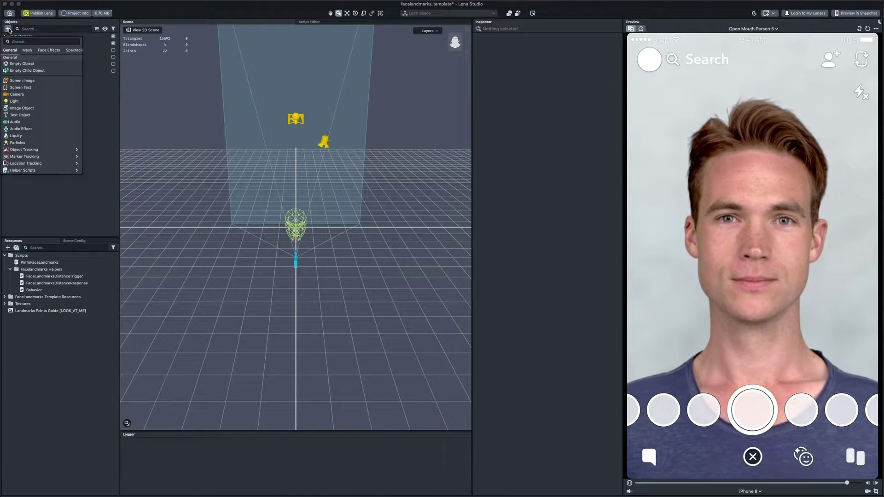
left_click(28, 64)
left_click(44, 263)
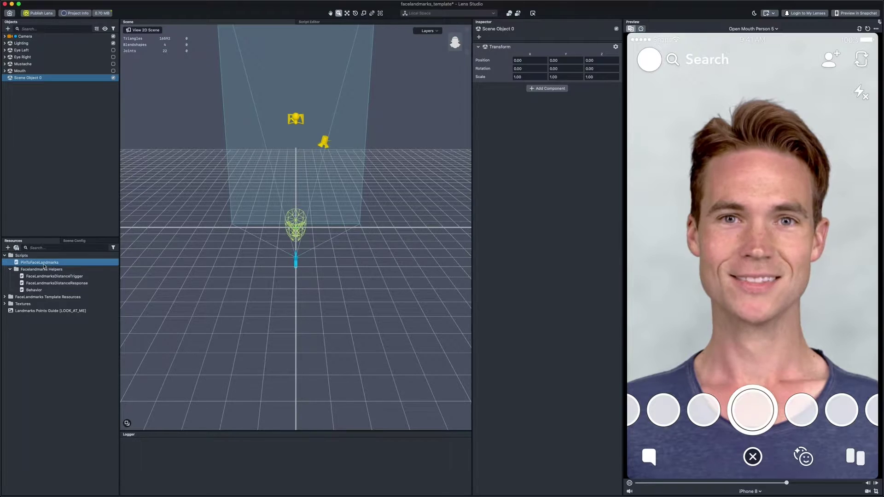
left_click_drag(191, 236, 524, 197)
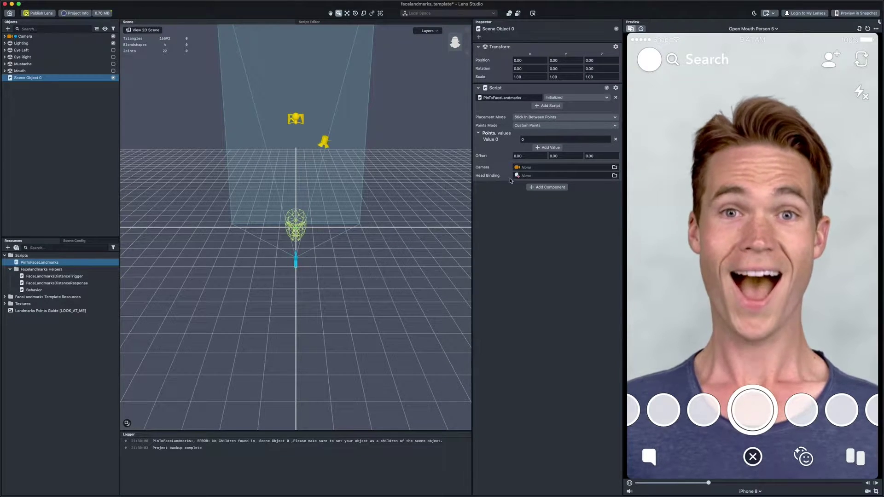
Set the pin script's Camera to Camera and Head Binding to Head Binding
left_click(562, 167)
left_click(431, 181)
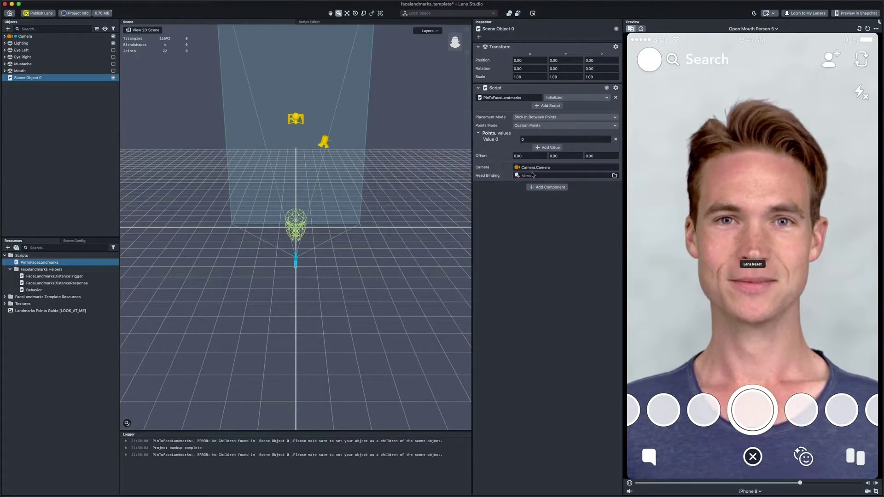
left_click(562, 175)
left_click(413, 186)
double_click(413, 186)
left_click(415, 192)
left_click(484, 311)
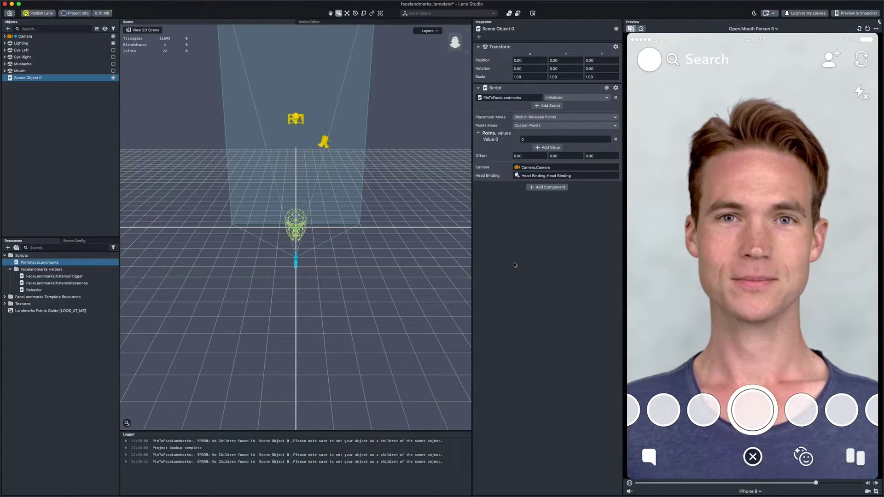
Add a Sphere mesh and parent it under Scene Object 0
left_click(71, 136)
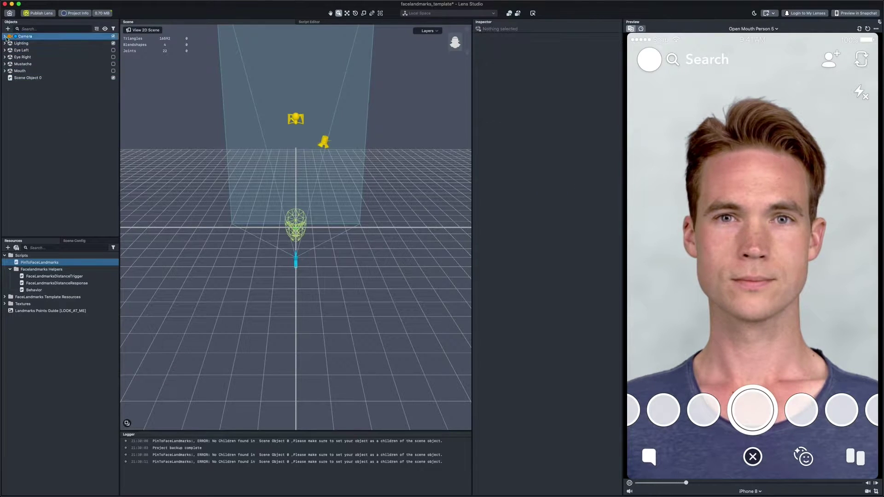
left_click(8, 28)
left_click(27, 50)
left_click(18, 127)
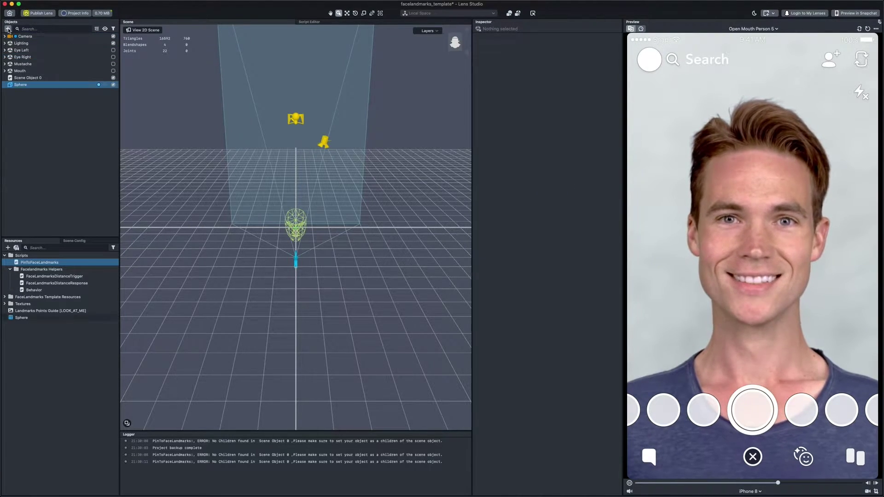
left_click_drag(18, 84, 26, 78)
Scale the sphere down to about a third of its size with the scale tool
scroll(297, 311, "up", 2)
scroll(289, 262, "up", 5)
left_click_drag(256, 272, 207, 251, "alt")
left_click(64, 150)
left_click(296, 228)
key("r")
left_click_drag(296, 229, 282, 238)
left_click(65, 77)
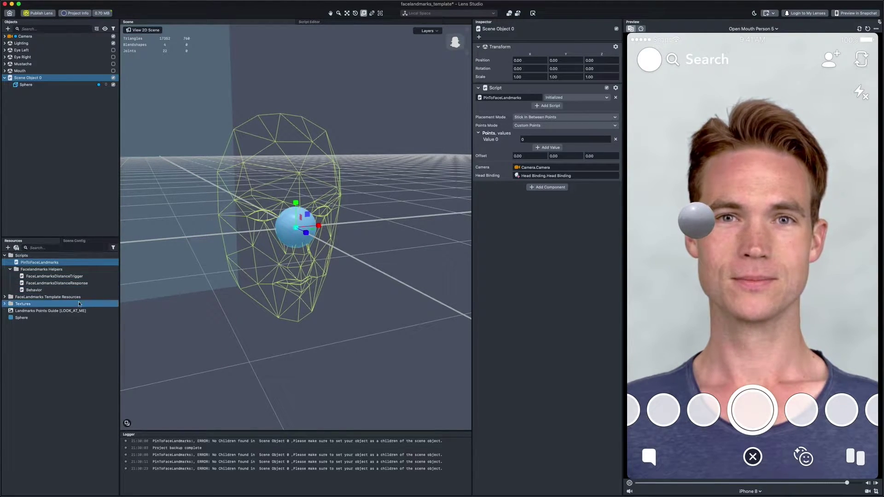
Study the Landmarks Points Guide in a widened Inspector, then reselect Scene Object 0
left_click(33, 311)
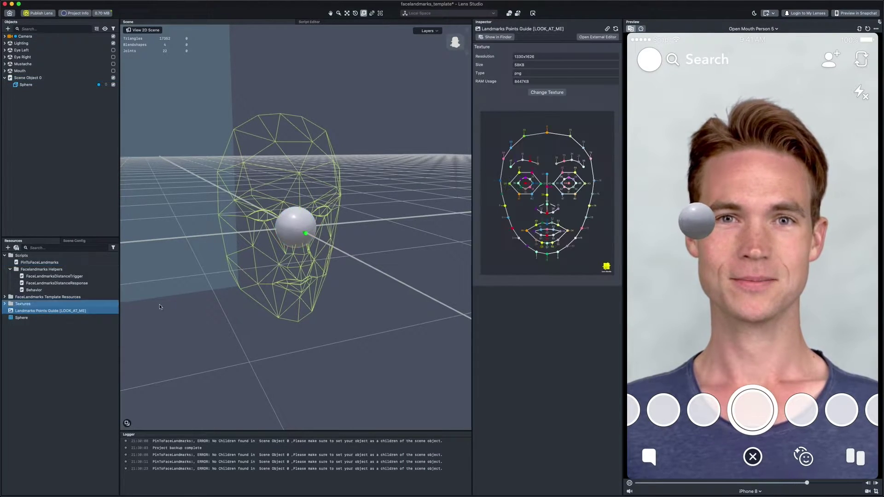
left_click_drag(469, 287, 363, 295)
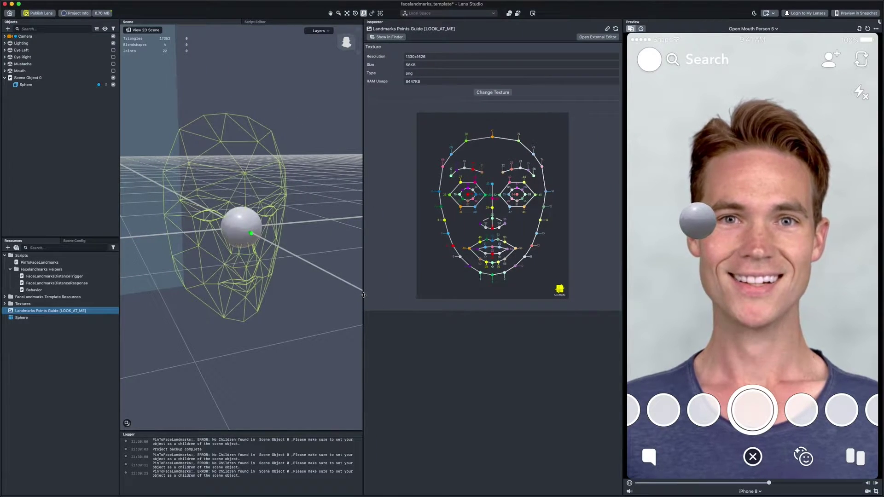
left_click_drag(364, 294, 470, 295)
left_click(45, 78)
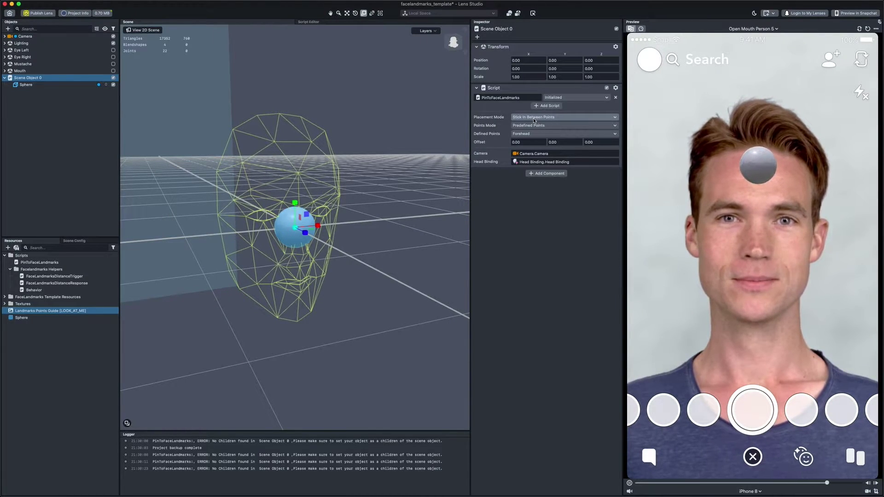
Pin the sphere to Left Top Eyelid and try spawning a sphere at each point
left_click(531, 131)
left_click(530, 142)
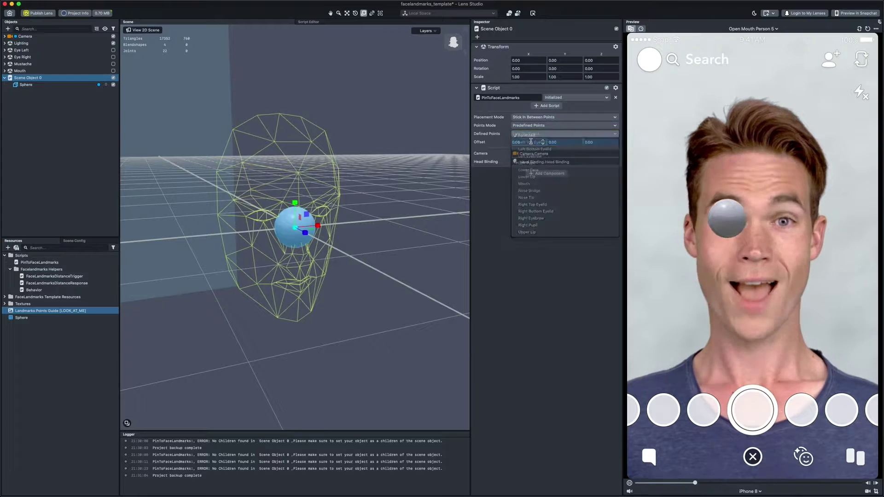
left_click(533, 133)
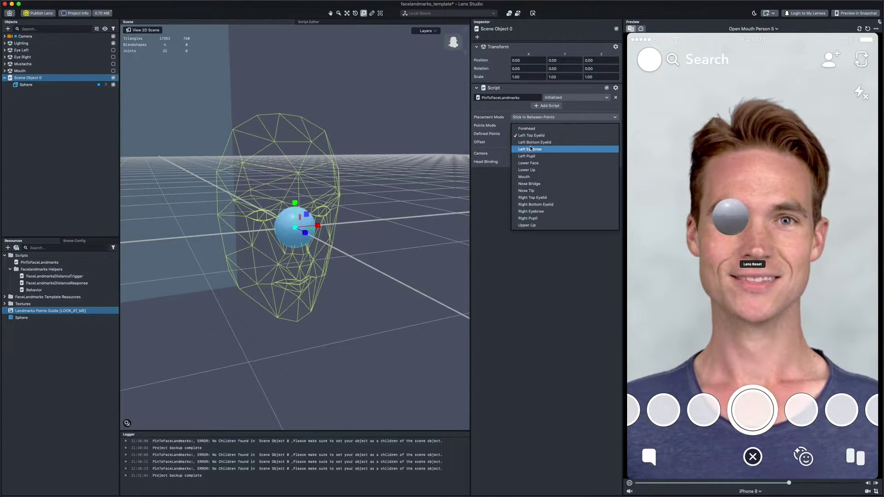
left_click(529, 136)
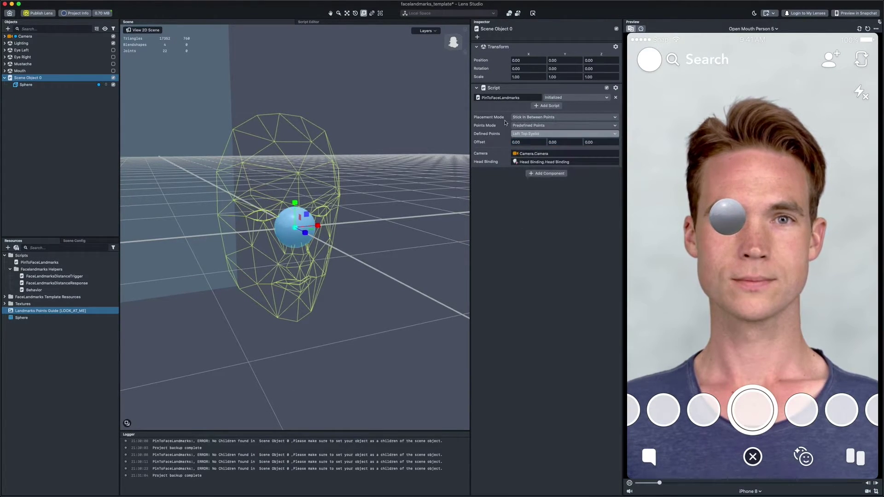
left_click(524, 118)
left_click(527, 125)
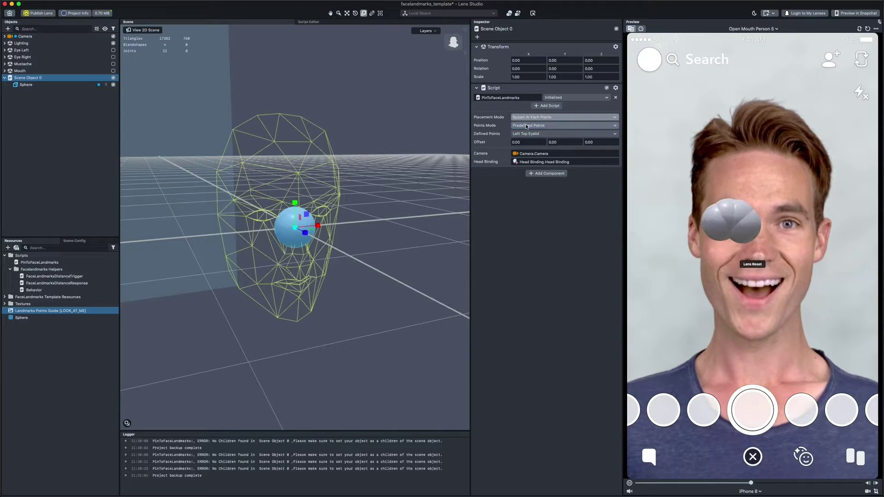
Try Left Bottom Eyelid and Left Pupil, then return to sticking between points
left_click(530, 133)
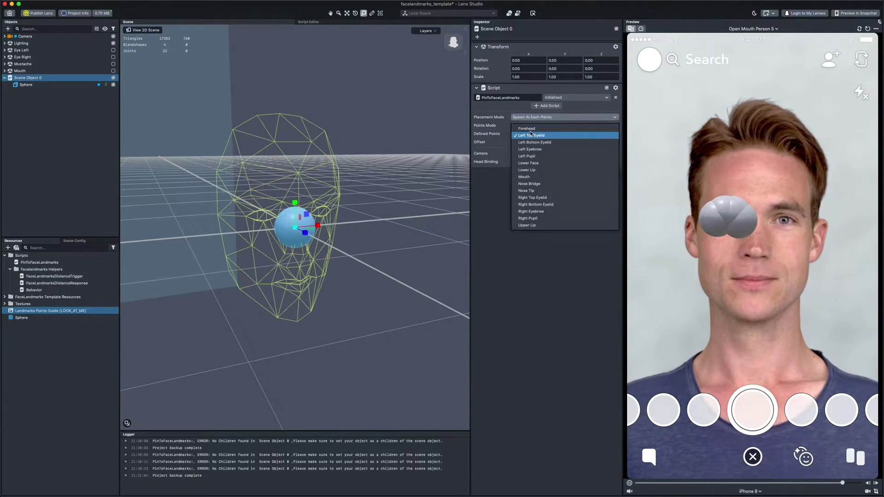
left_click(531, 141)
left_click(531, 133)
left_click(525, 147)
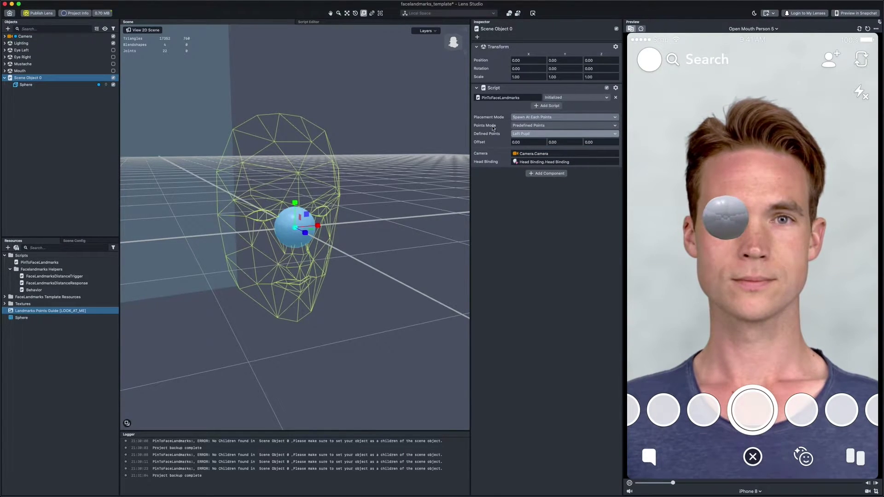
left_click(529, 116)
left_click(521, 126)
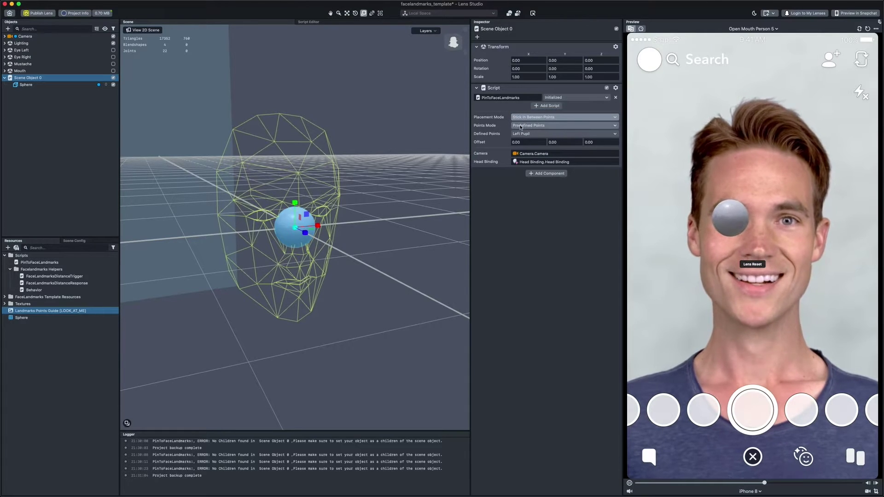
Switch Points Mode to Custom Points and enter point number 20
left_click(515, 127)
left_click(521, 133)
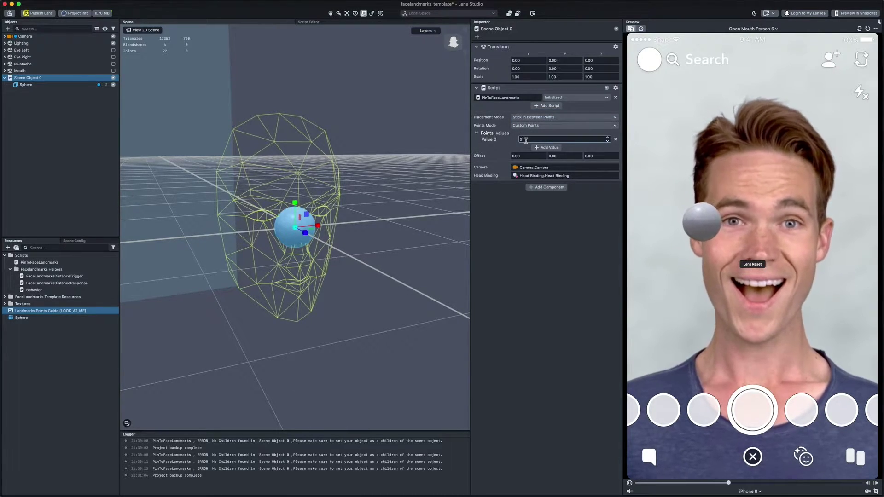
type("20")
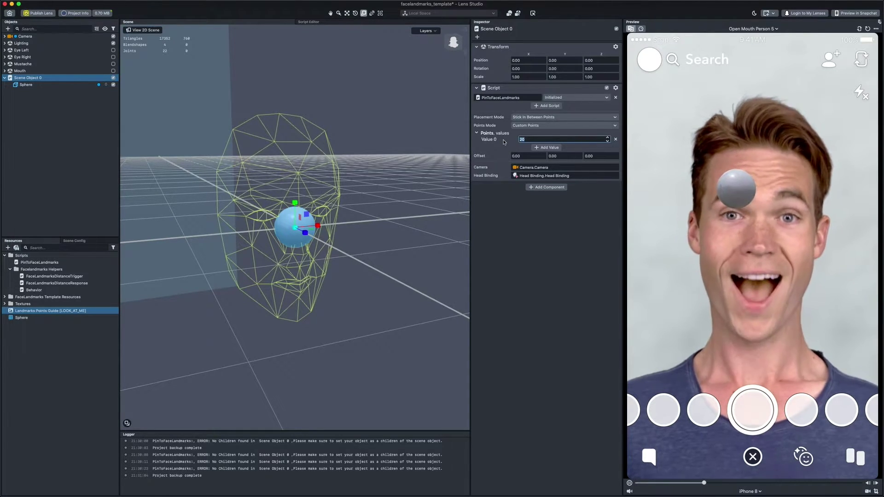
Return to Predefined Points, test Lower Face and Lower Lip, then settle on Right Pupil
left_click(525, 125)
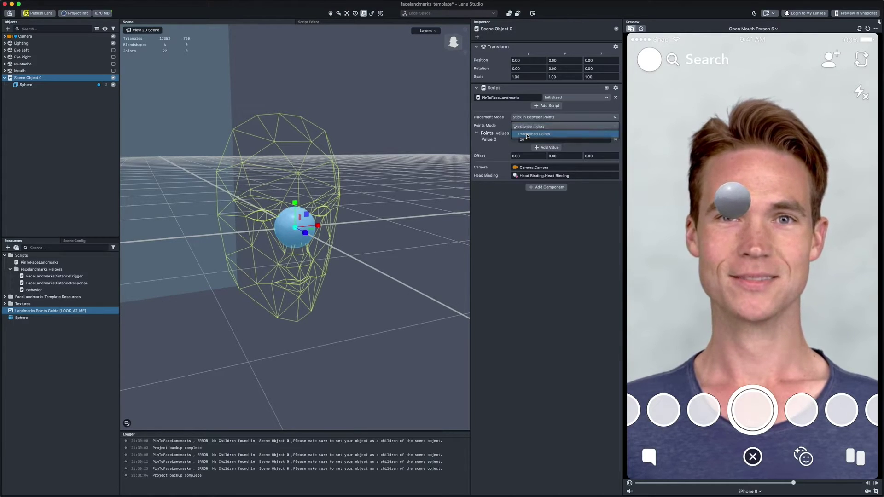
left_click(519, 135)
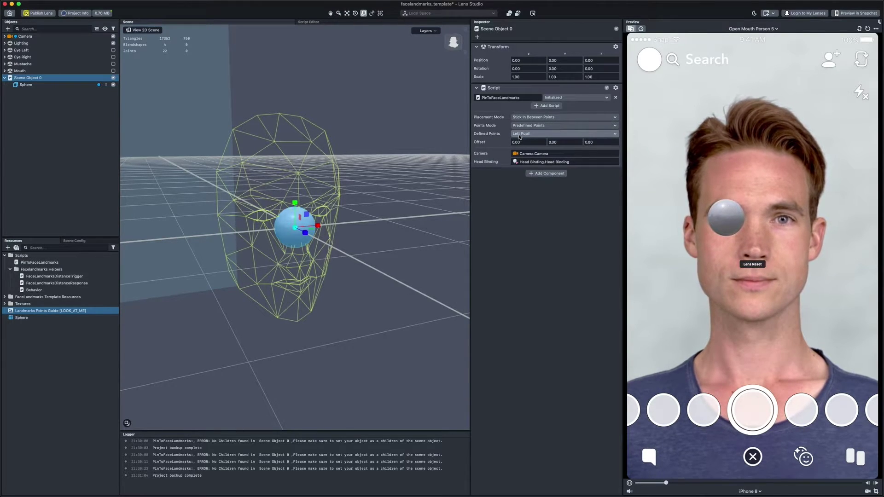
left_click(520, 134)
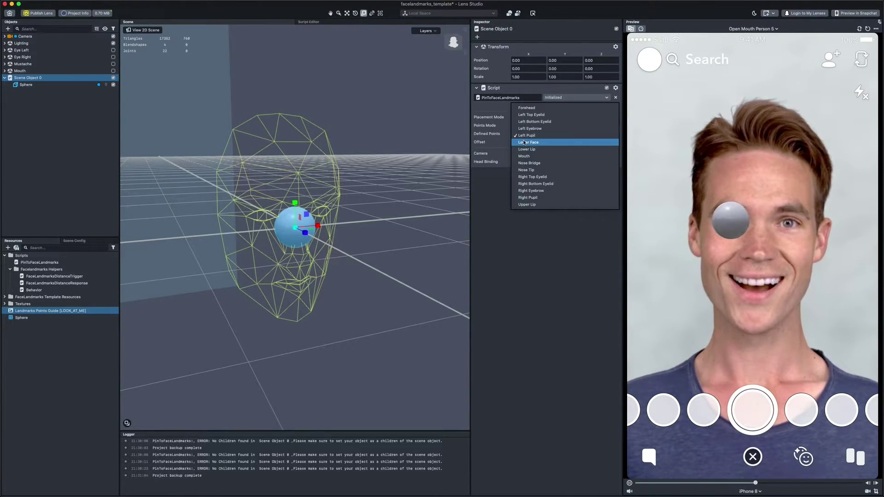
left_click(524, 143)
left_click(529, 135)
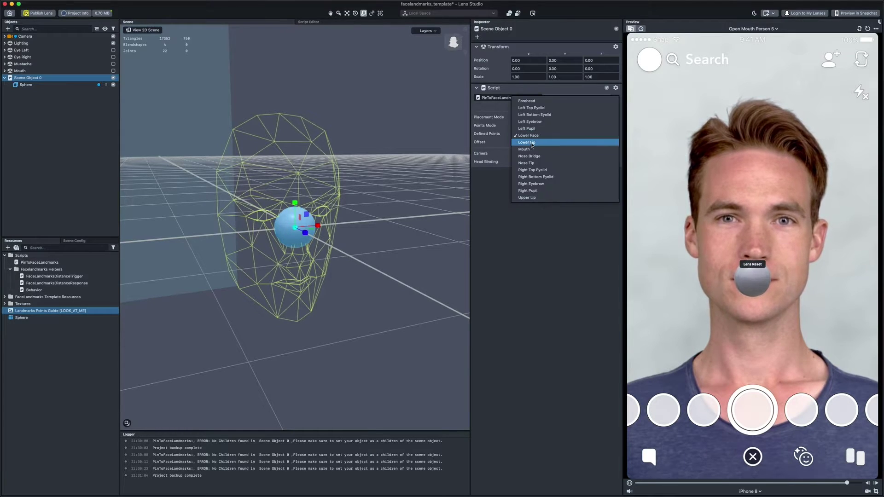
left_click(530, 143)
left_click(533, 136)
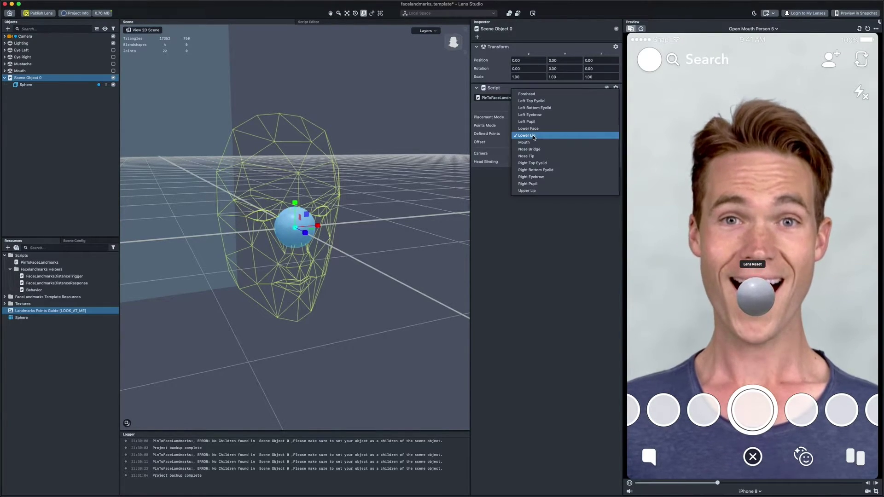
left_click(529, 183)
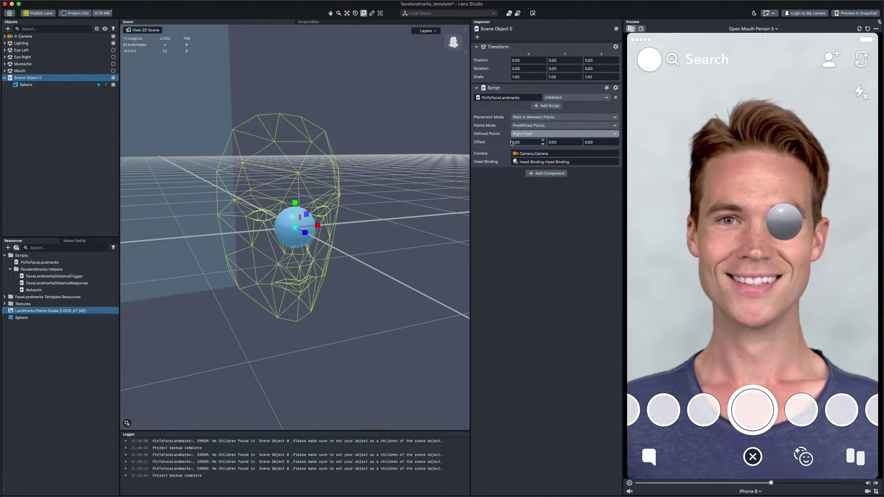
Edit the sphere's Offset fields, entering 5 in the next offset value
left_click(528, 143)
key("Tab")
type("5")
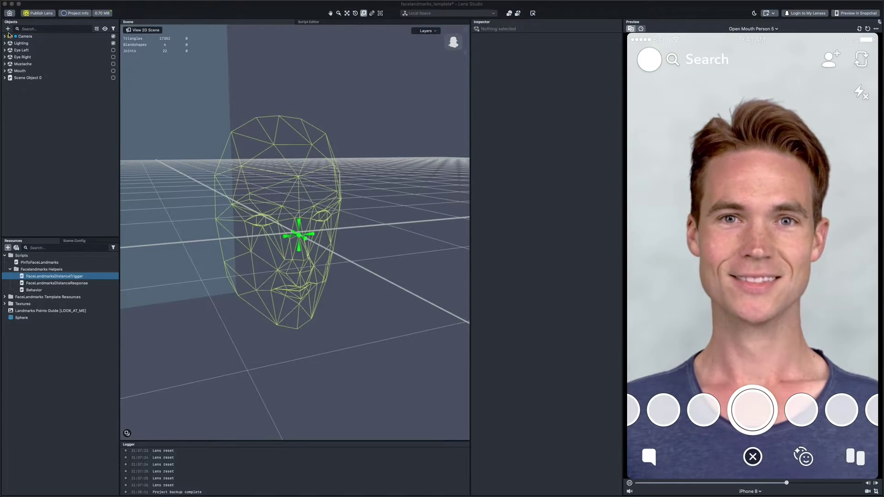
Create an empty Scene Object 3 and attach the FaceLandmarksDistanceTrigger script
left_click(8, 28)
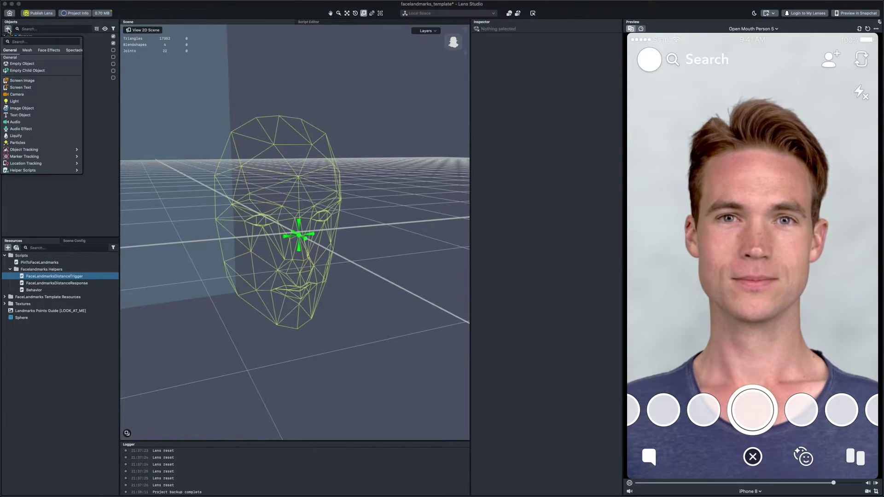
left_click(19, 65)
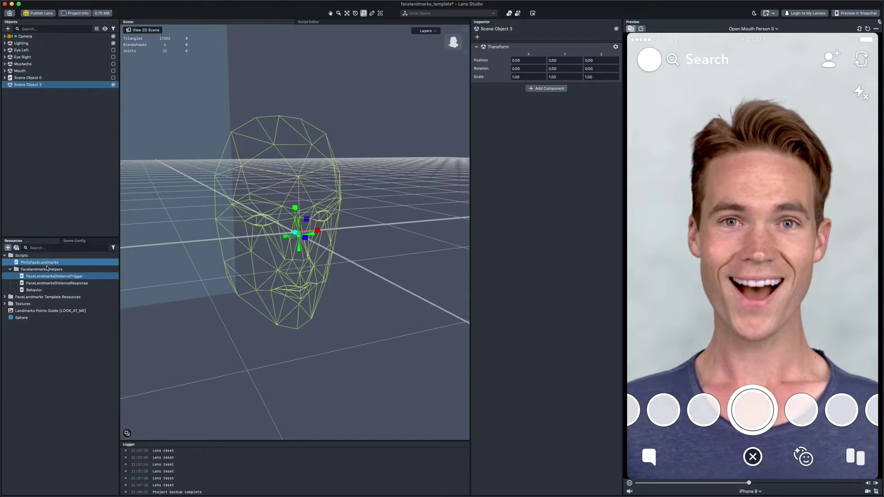
left_click_drag(45, 278, 559, 184)
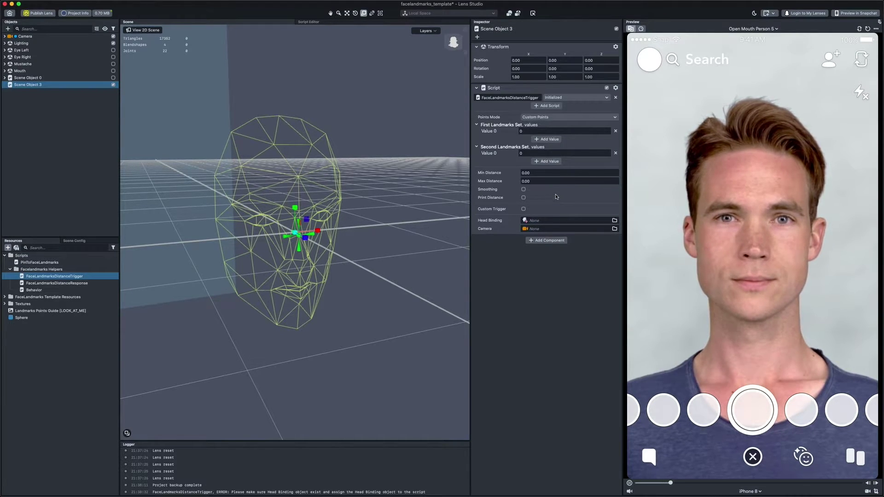
Assign Head Binding and Camera to the trigger script's object fields
left_click(567, 229)
left_click(386, 178)
left_click(414, 189)
left_click(484, 311)
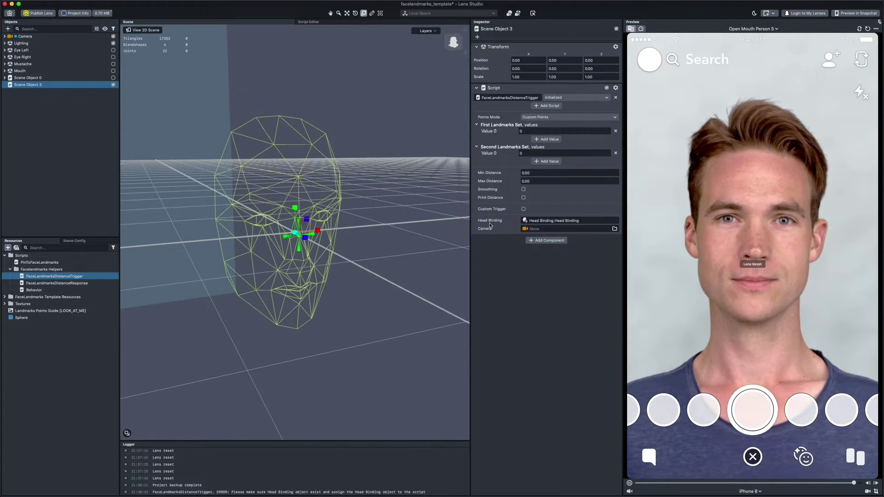
left_click(542, 229)
left_click(396, 178)
left_click(485, 310)
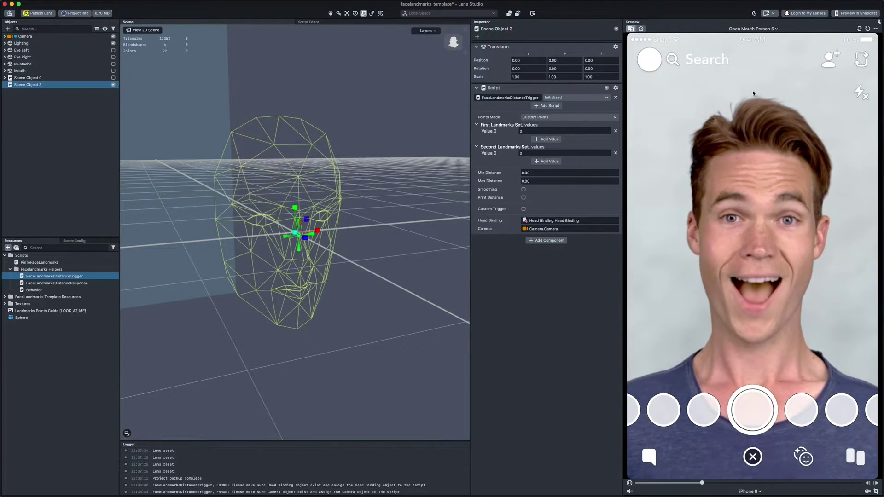
Switch the preview video to Smile Person 1
left_click(754, 28)
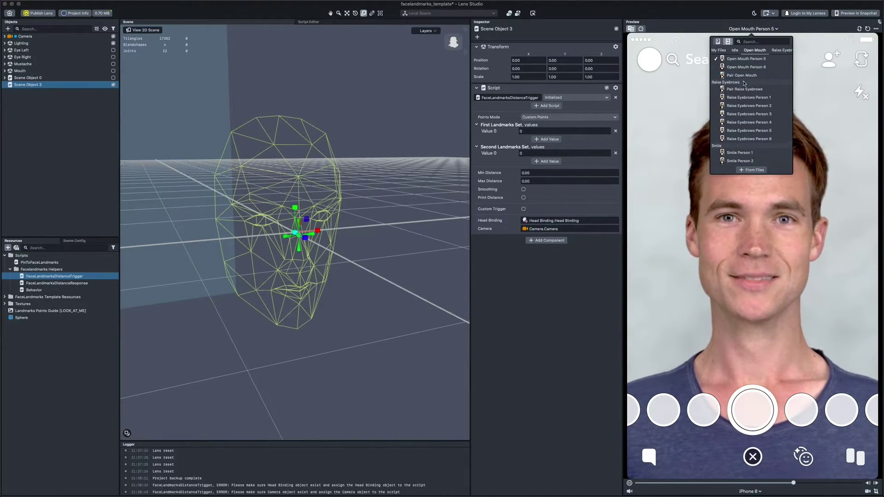
scroll(743, 110, "down", 2)
left_click(740, 127)
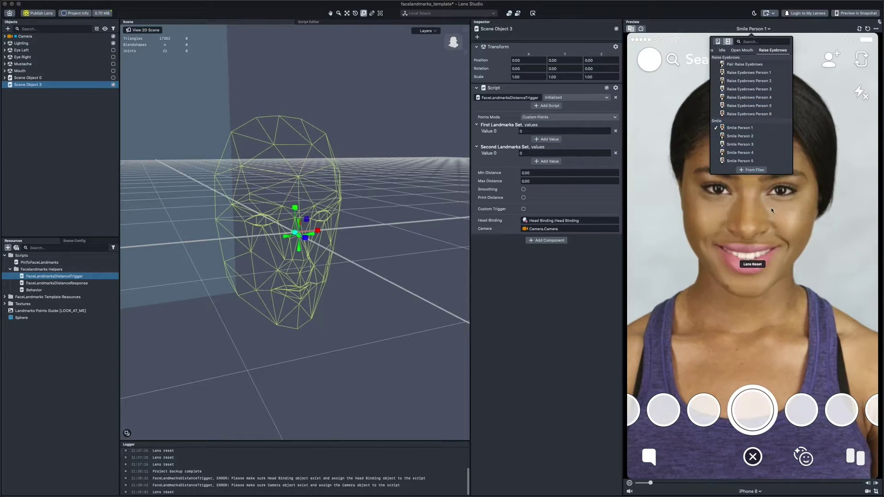
left_click(791, 225)
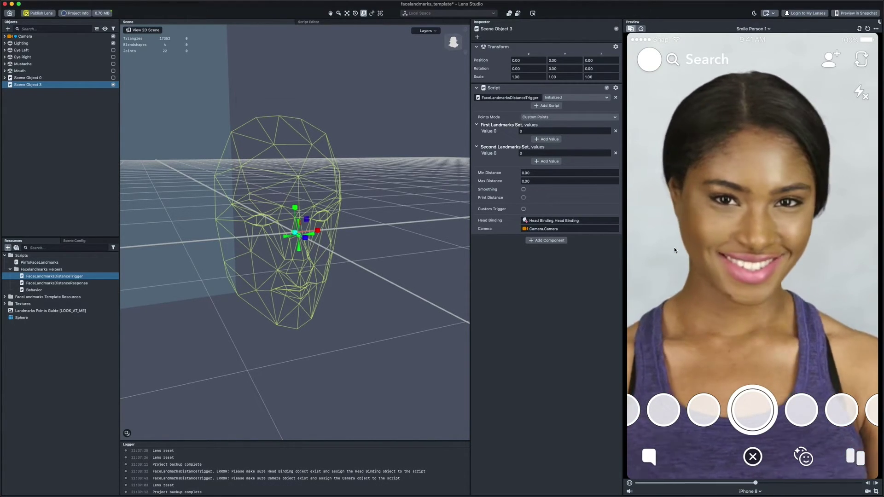
Set the trigger to Predefined Points, from Left Top Eyelid to Left Bottom Eyelid
left_click(539, 118)
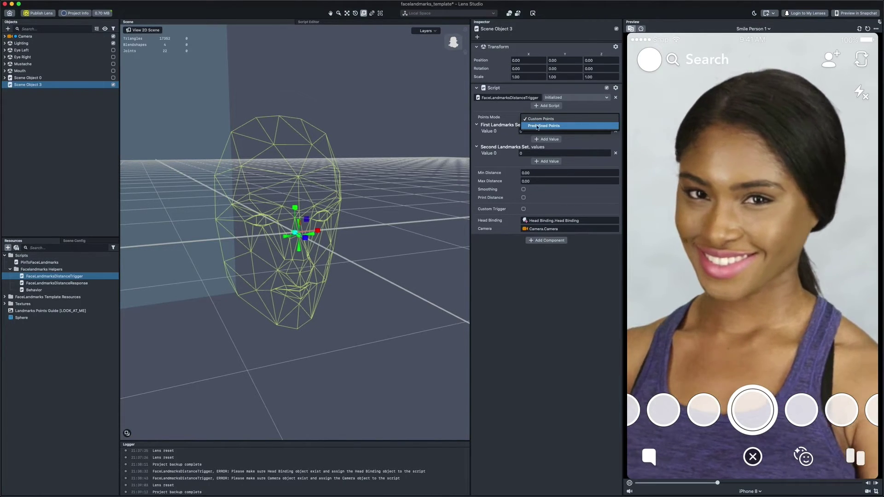
left_click(548, 126)
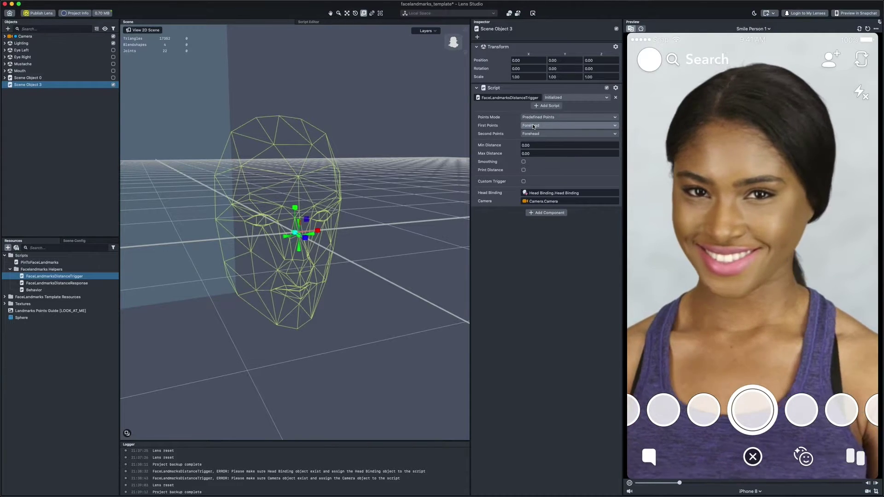
left_click(534, 126)
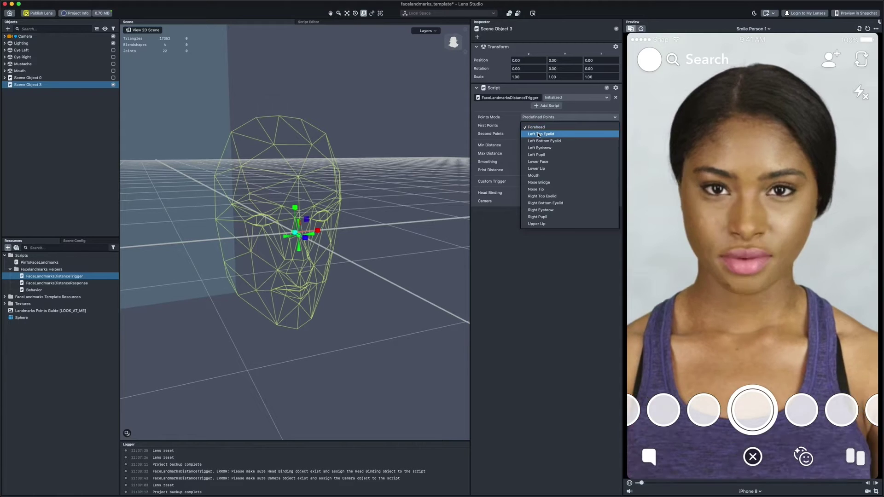
left_click(538, 134)
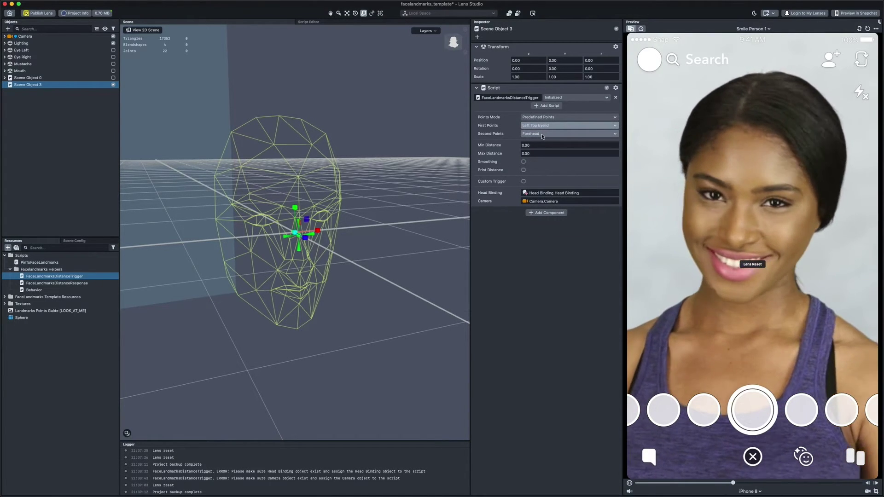
left_click(541, 135)
left_click(544, 150)
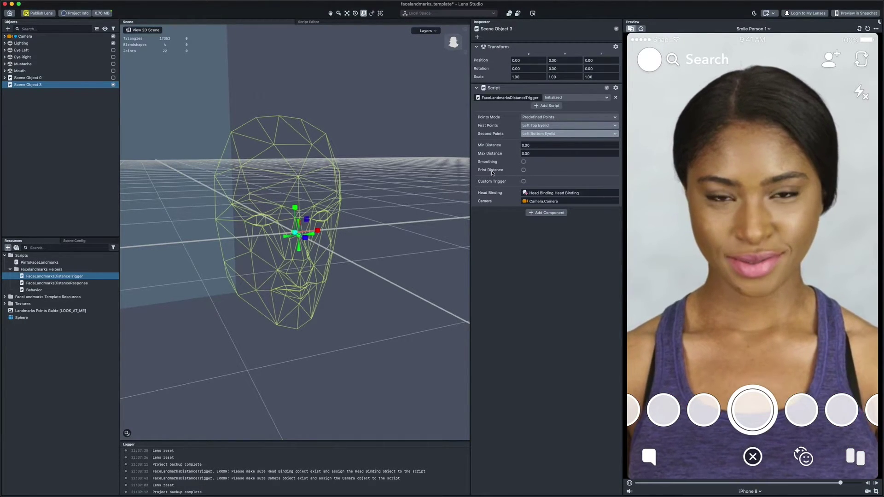
Turn on Print Distance, enlarge the Logger panel, and pause the preview
left_click(523, 170)
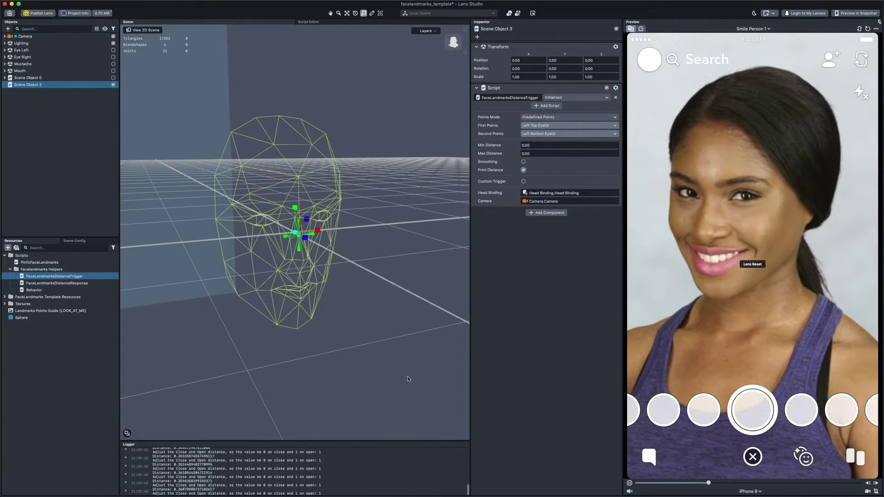
left_click_drag(378, 440, 348, 150)
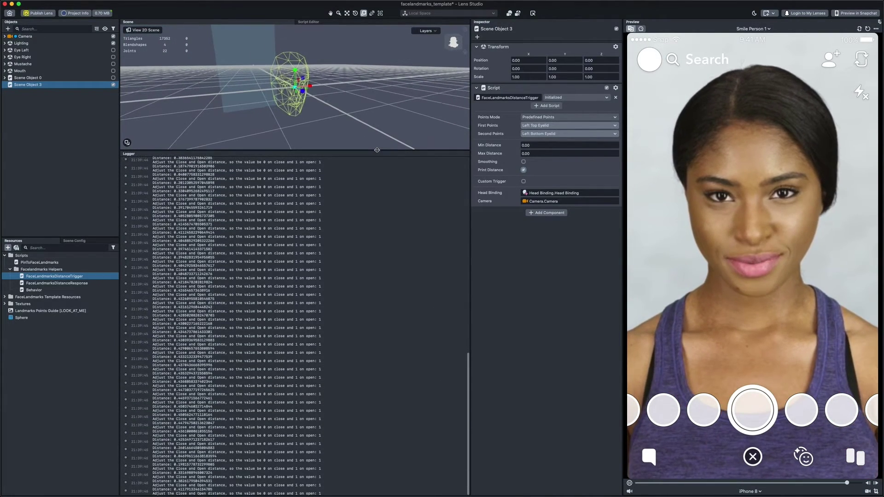
left_click(630, 483)
Scroll back through the logged eyelid distances and select one reading
scroll(247, 393, "up", 10)
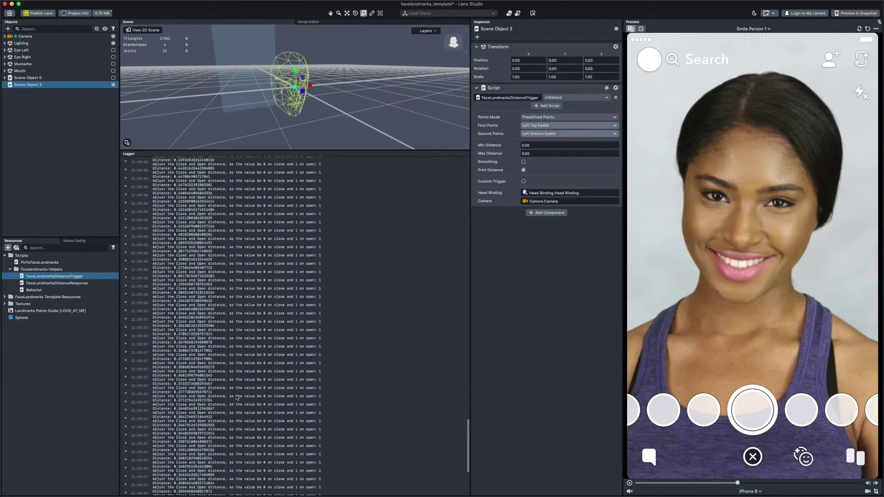
scroll(237, 399, "up", 10)
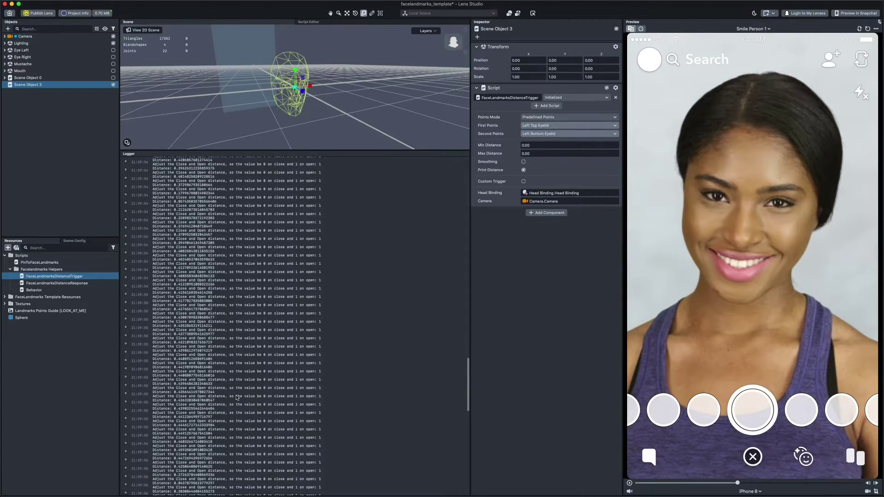
scroll(237, 398, "up", 10)
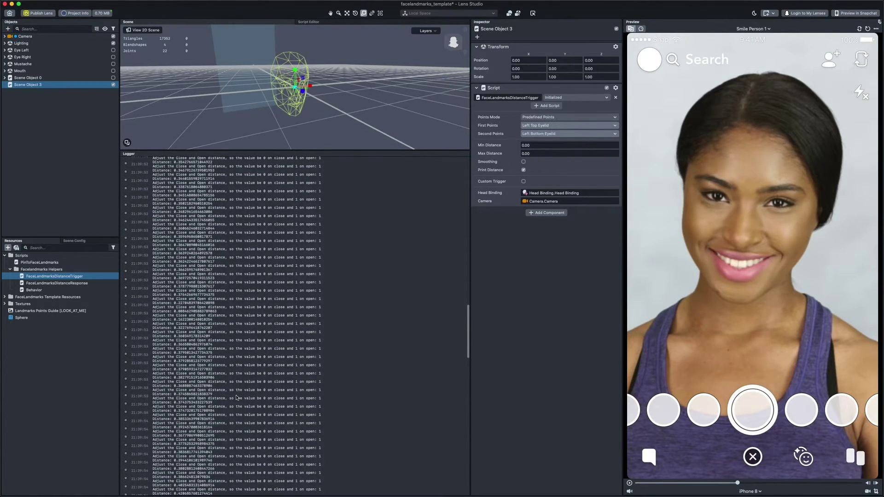
scroll(237, 398, "up", 10)
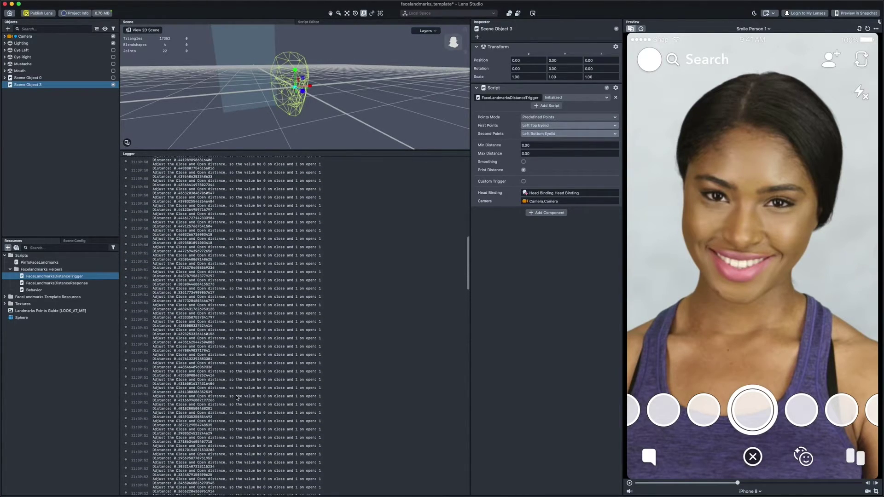
scroll(237, 398, "up", 5)
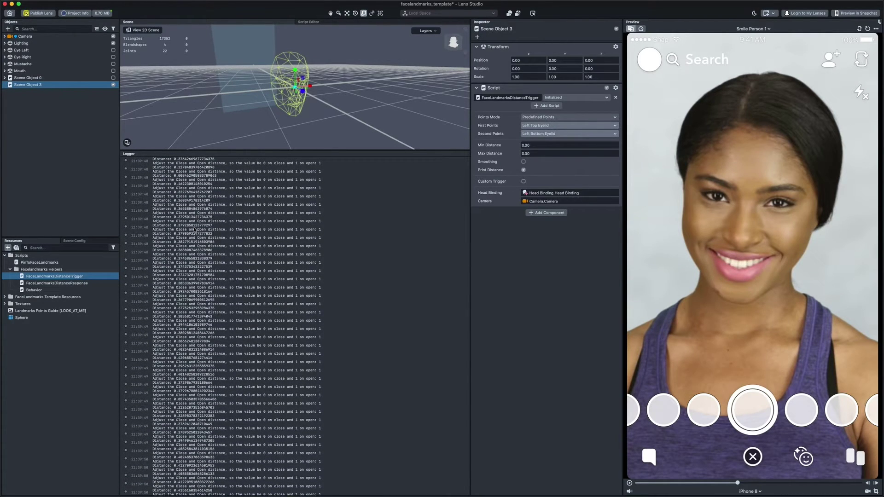
scroll(191, 237, "up", 3)
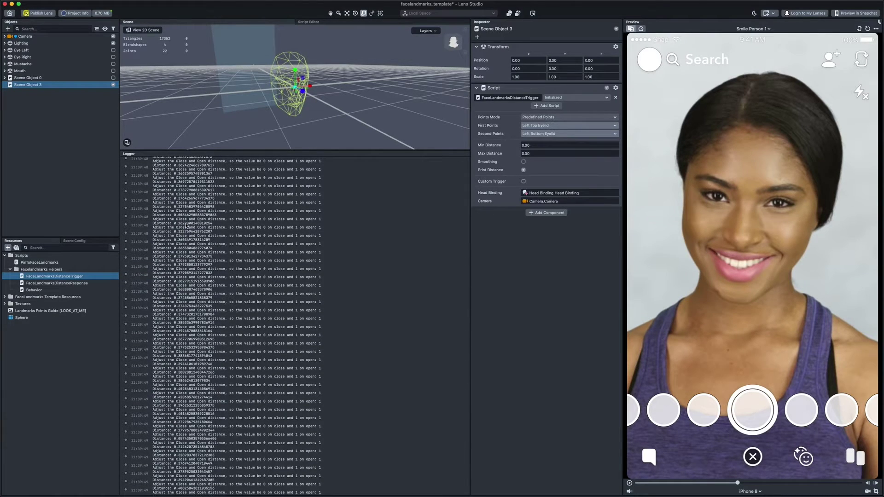
left_click(172, 226)
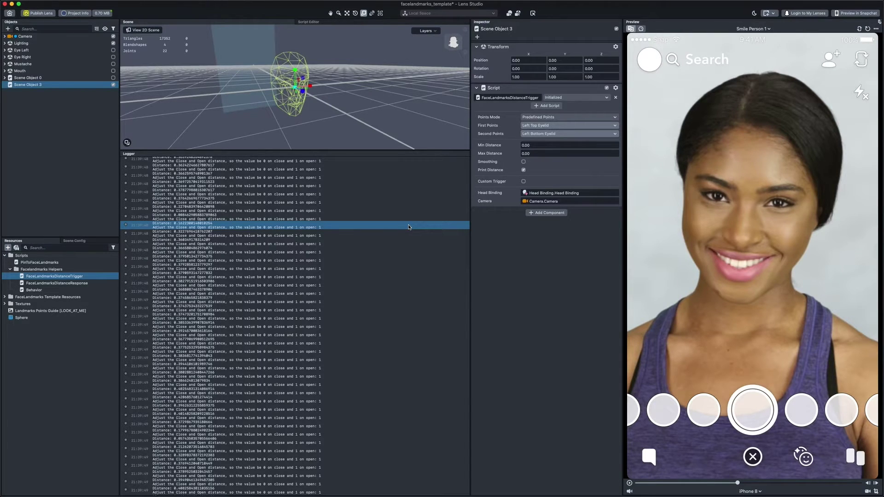
Confirm Min Distance 0.10 and Max Distance 0.30, then reset the lens preview
left_click(509, 146)
key("Return")
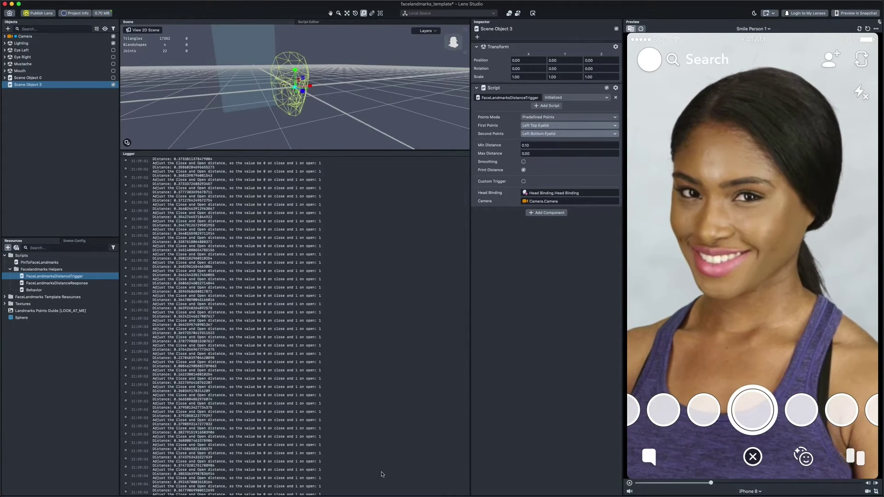
left_click(190, 453)
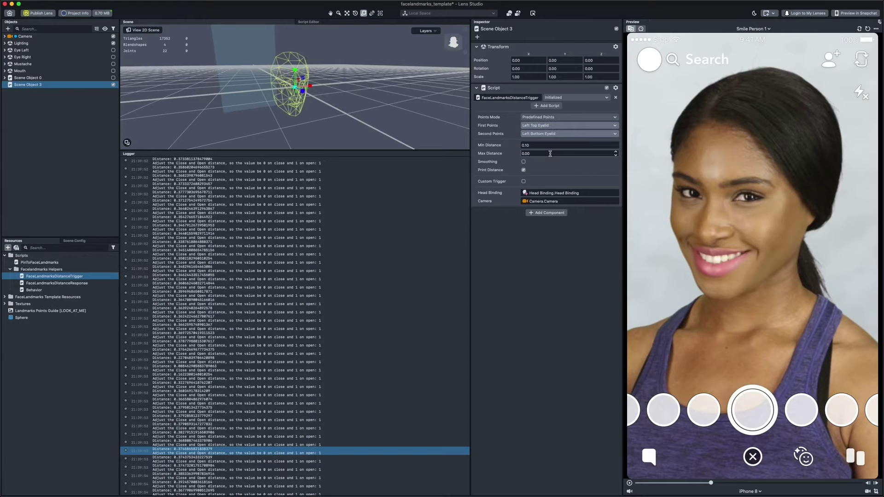
left_click_drag(551, 154, 512, 156)
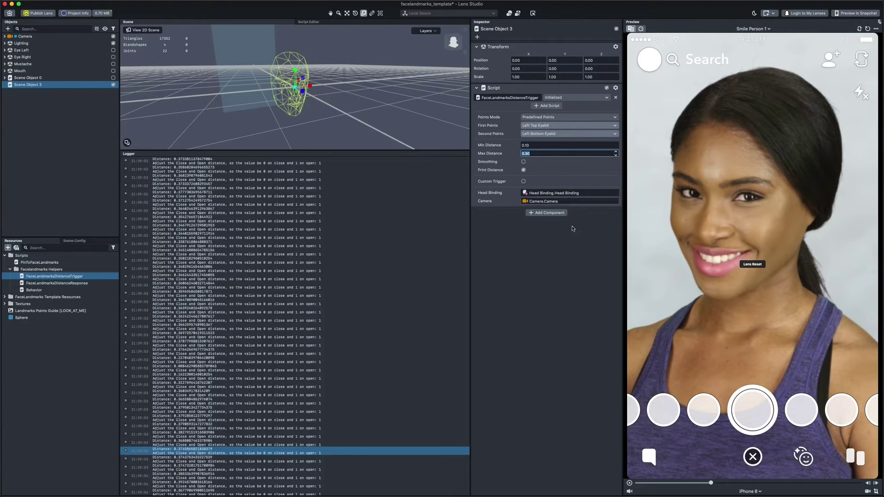
left_click(629, 483)
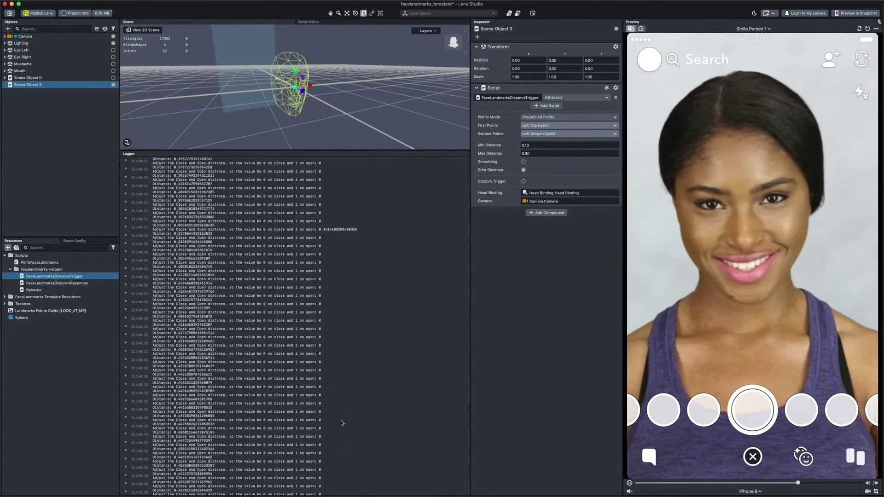
Enlarge the 3D Scene view and try smoothing at 0.73, then turn smoothing back off
left_click_drag(343, 151, 343, 376)
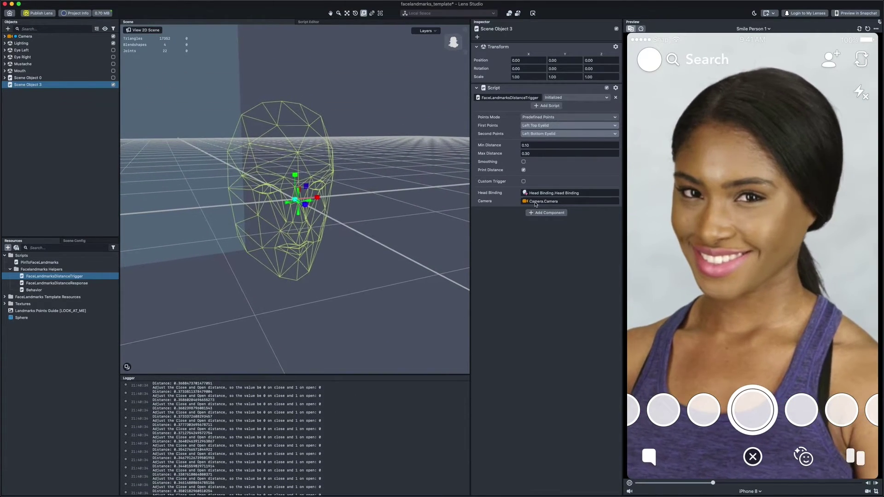
left_click(524, 161)
mouse_move(534, 170)
left_mouse_down()
mouse_move(567, 171)
mouse_move(524, 170)
left_mouse_up()
left_click(523, 162)
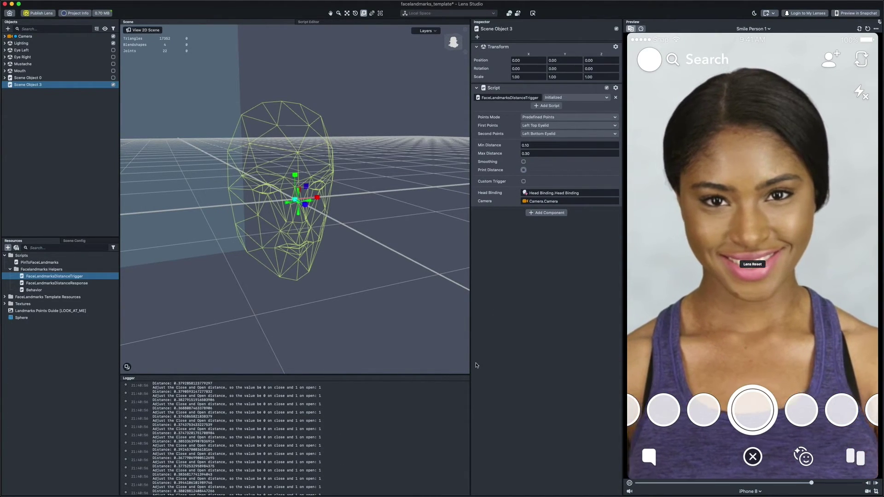
left_click_drag(448, 374, 453, 442)
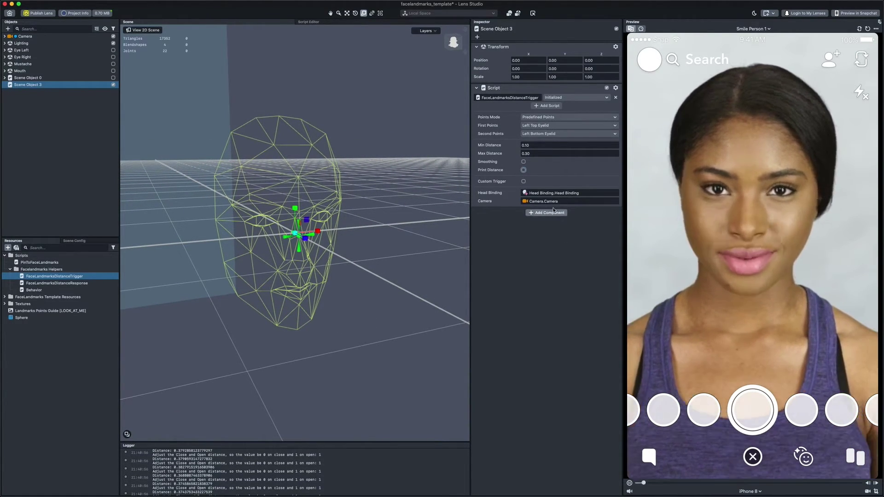
Enable Custom Trigger, rename Min Trigger to 'Left Eye Close', and start renaming Max Trigger
left_click(523, 181)
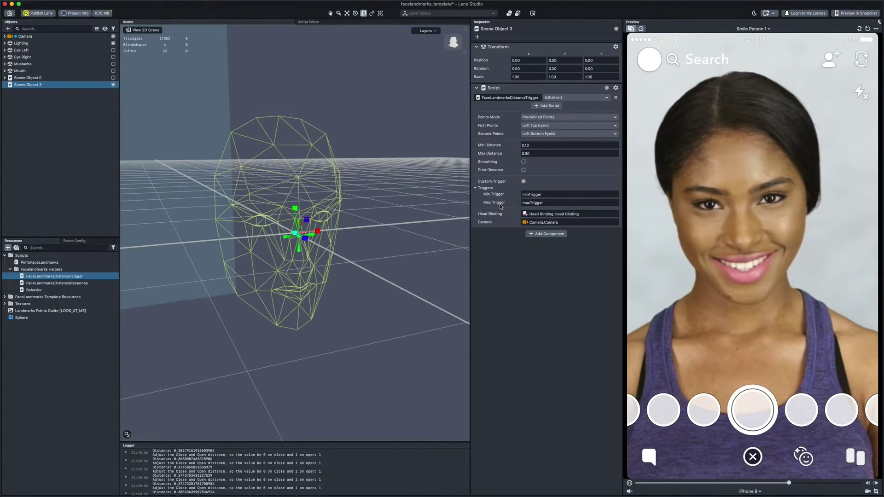
double_click(547, 194)
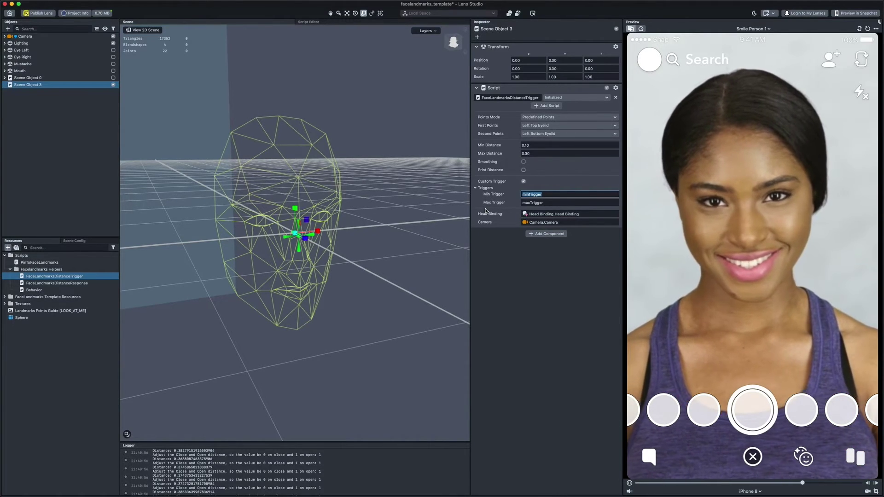
type("Left Eye Close")
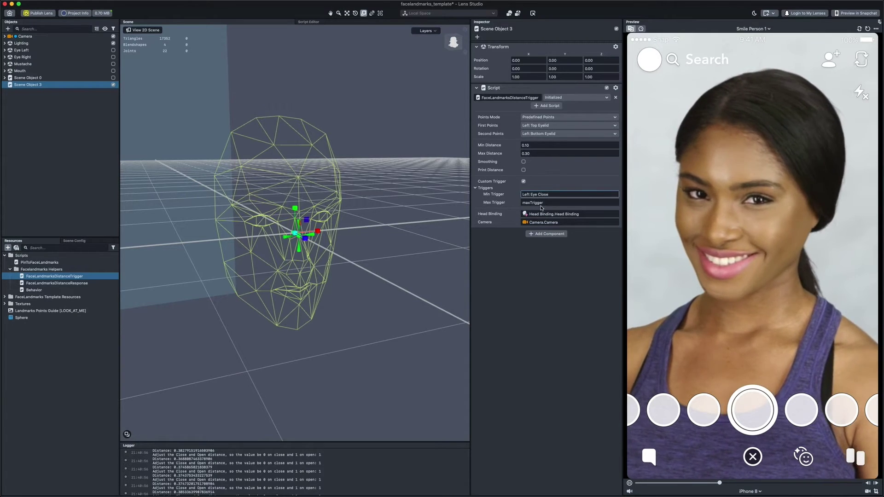
left_click_drag(544, 203, 533, 203)
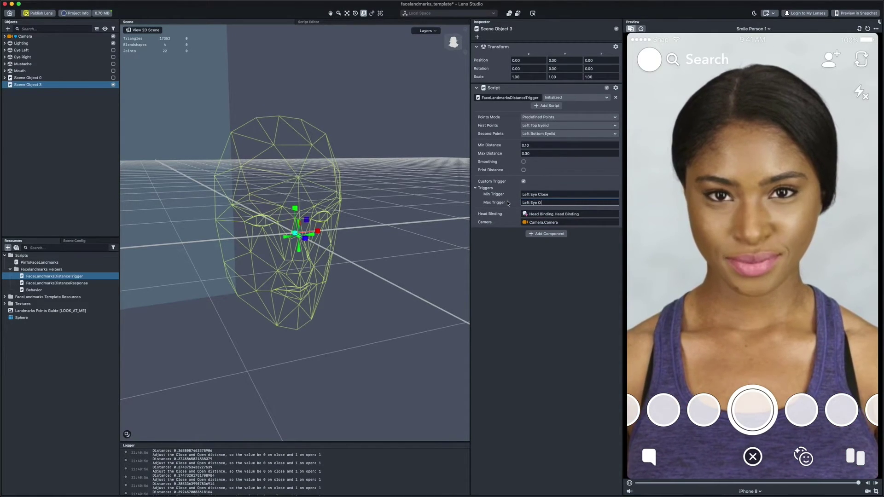
Commit the 'Left Eye Open' Max Trigger name and add a Behavior helper object
left_click(528, 261)
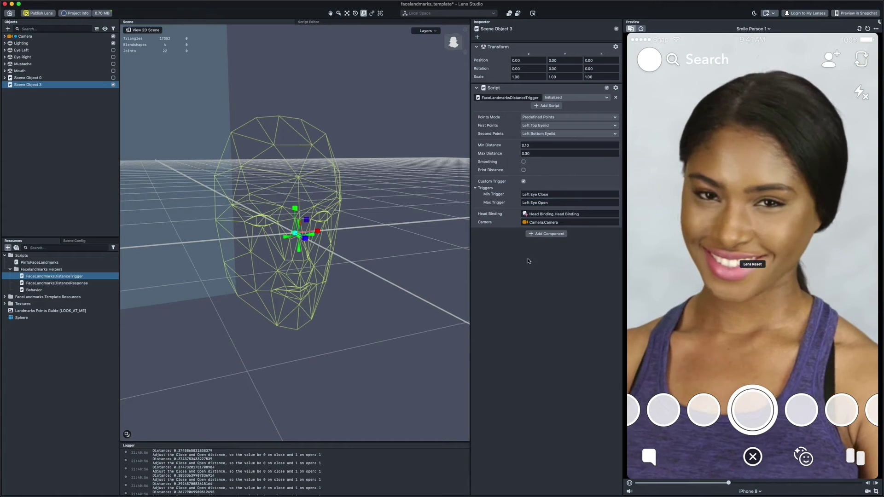
left_click(26, 151)
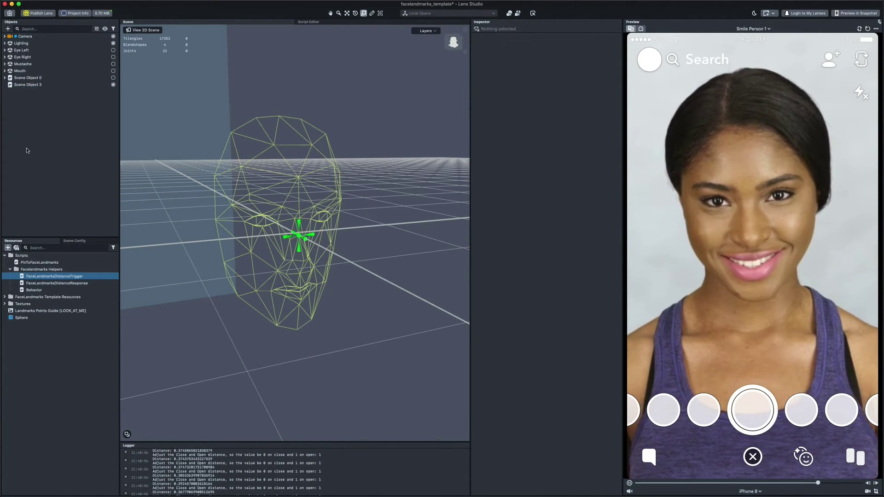
left_click(7, 29)
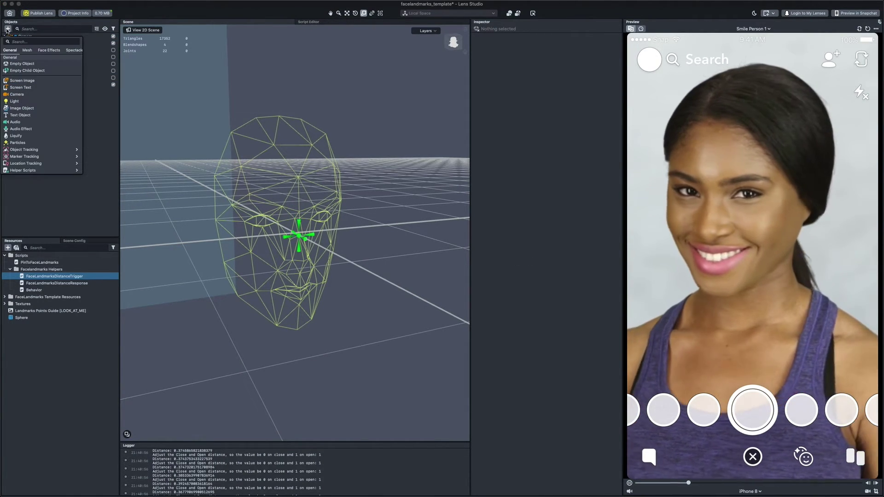
type("beh")
mouse_move(28, 54)
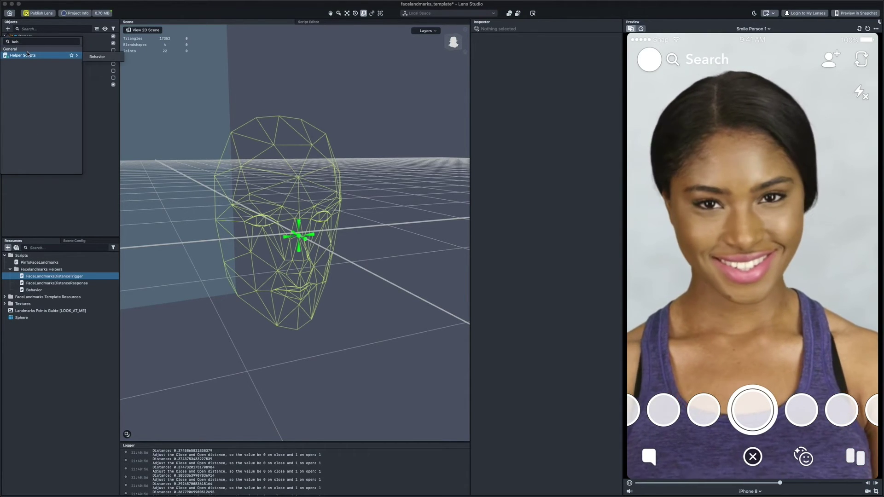
left_click(101, 57)
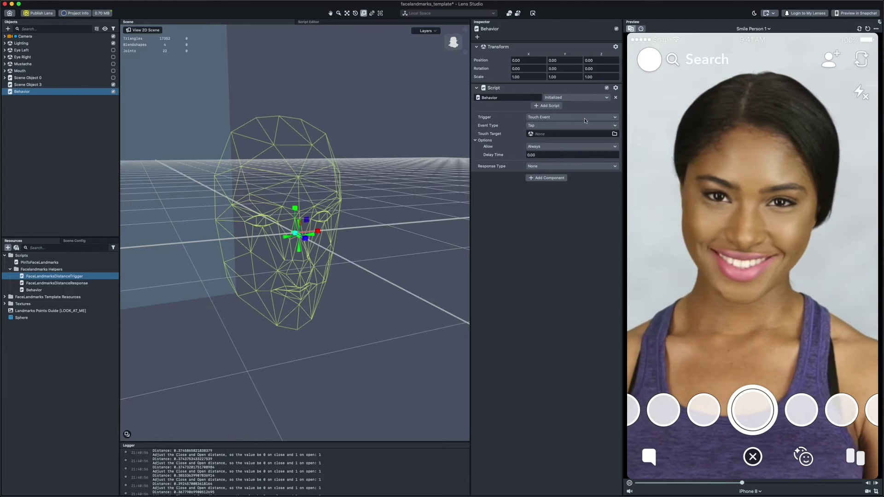
Set the Behavior's Trigger to On Custom Trigger, checking Scene Object 3's trigger names
left_click(542, 117)
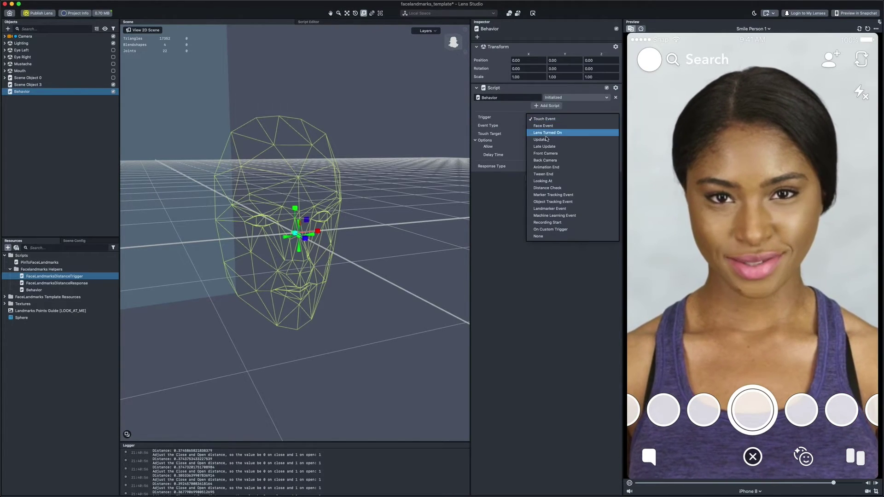
left_click(549, 231)
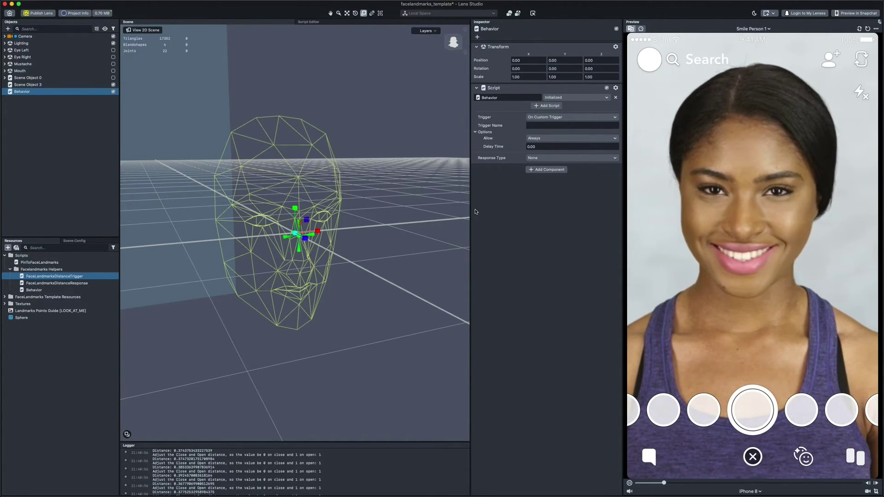
left_click(28, 85)
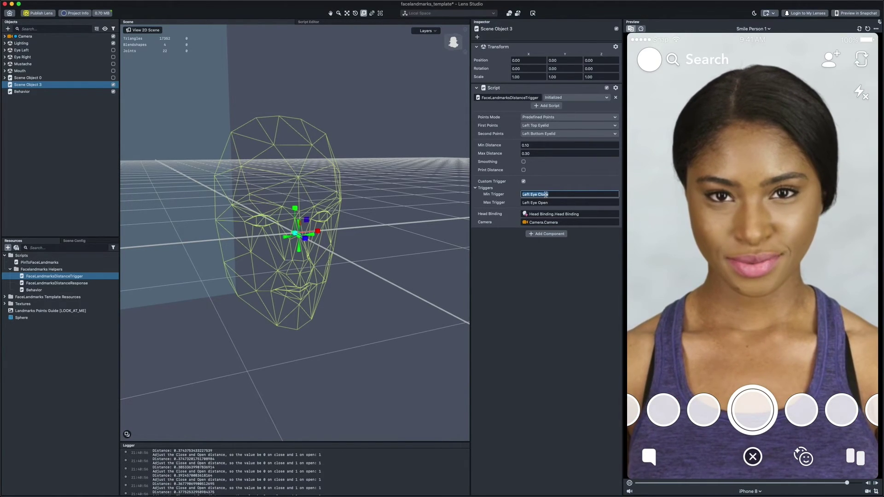
left_click(43, 91)
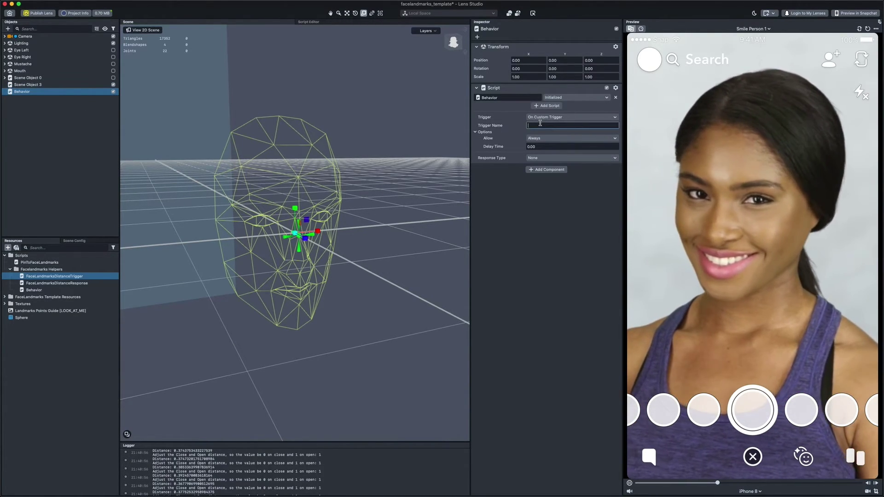
Set the Behavior response type to Set Enabled with action Disable
left_click(543, 158)
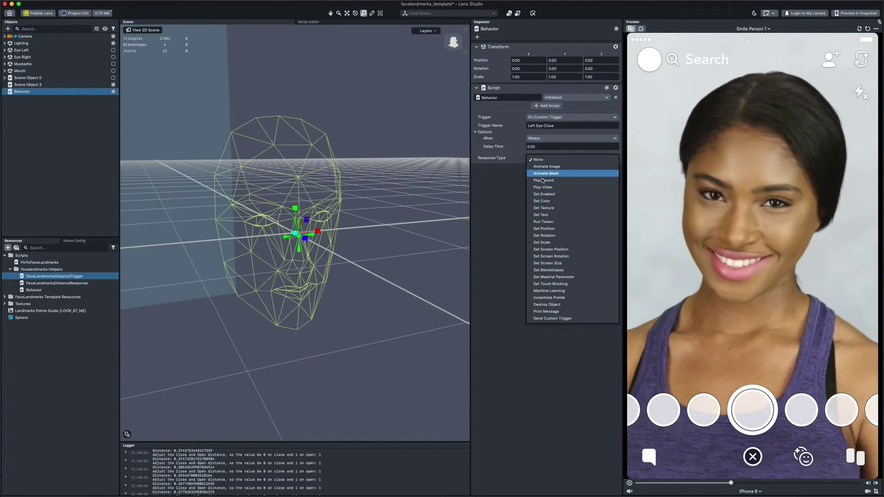
left_click(544, 194)
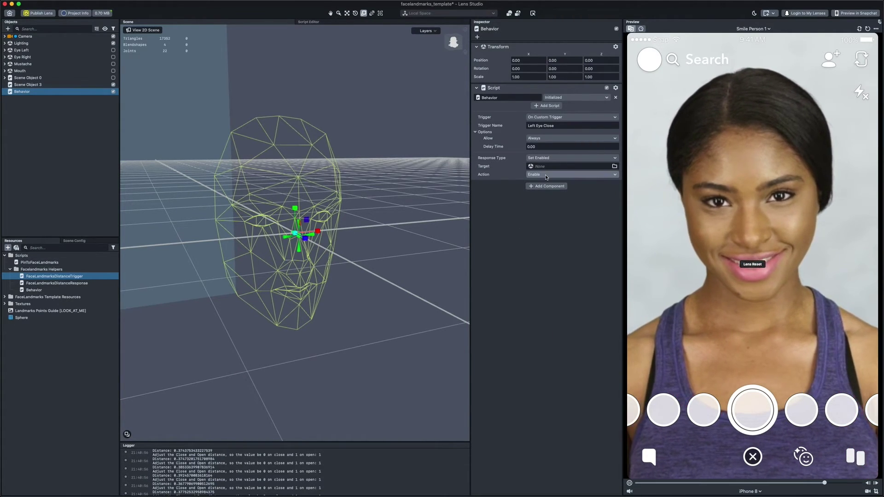
left_click(546, 175)
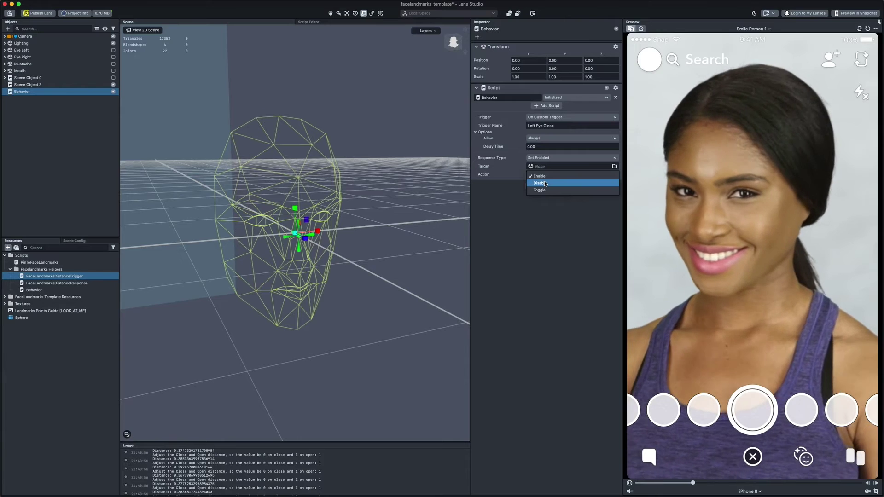
left_click(545, 182)
Move the Sphere out of Scene Object 0 to the top level and make it the Behavior's target
left_click(27, 78)
left_click(4, 78)
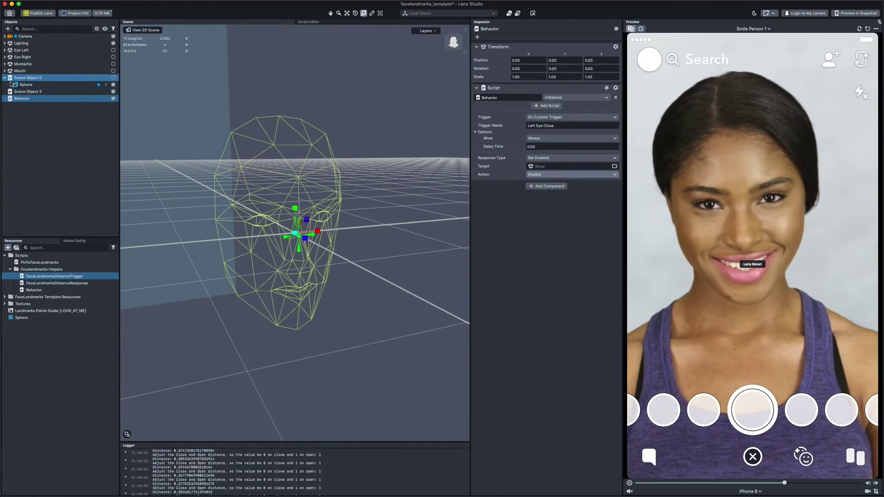
left_click_drag(29, 134, 39, 142)
left_click(27, 92)
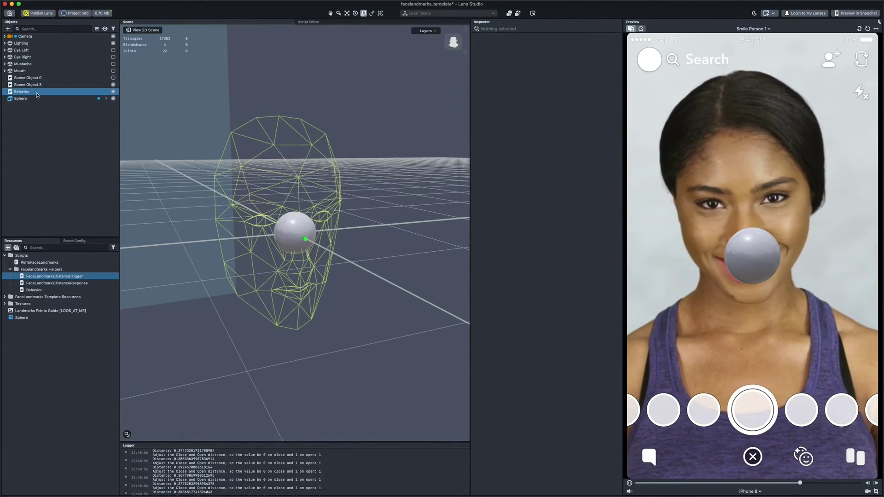
left_click(543, 166)
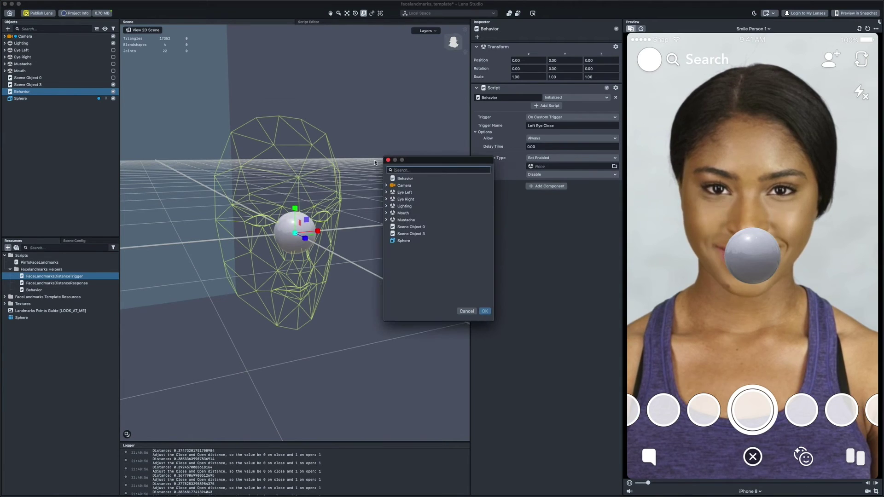
double_click(404, 241)
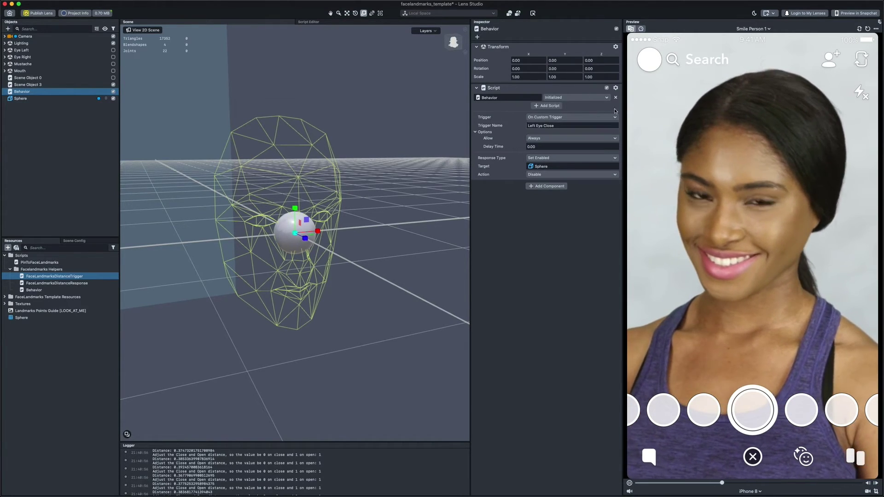
left_click(615, 88)
Duplicate the Behavior script and set the copy's action to Enable the Sphere on Left Eye Open
left_click(621, 103)
left_click(616, 88)
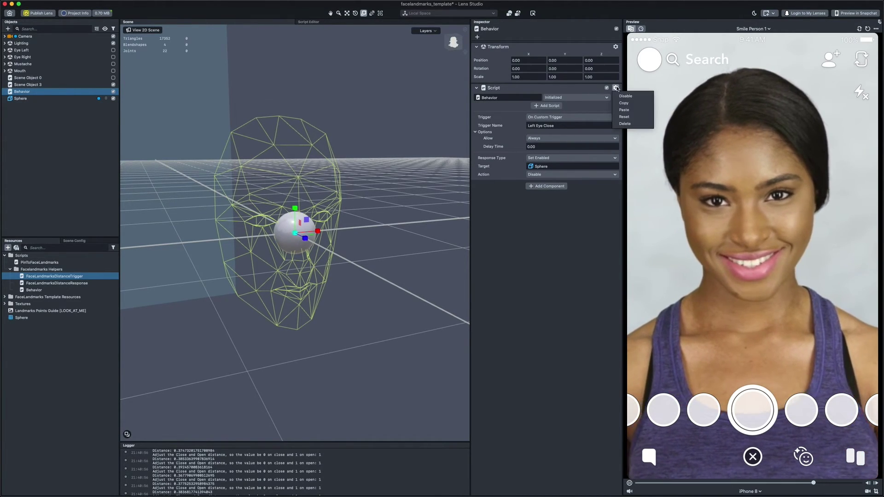
left_click(625, 110)
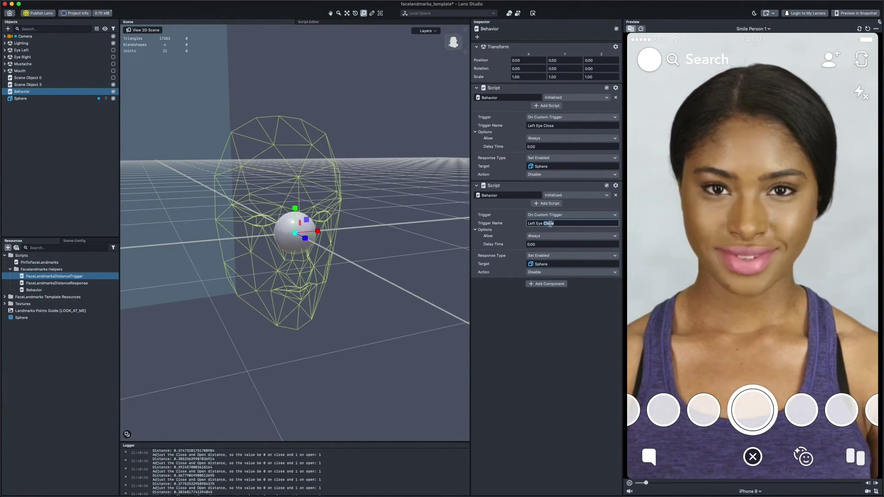
left_click(555, 272)
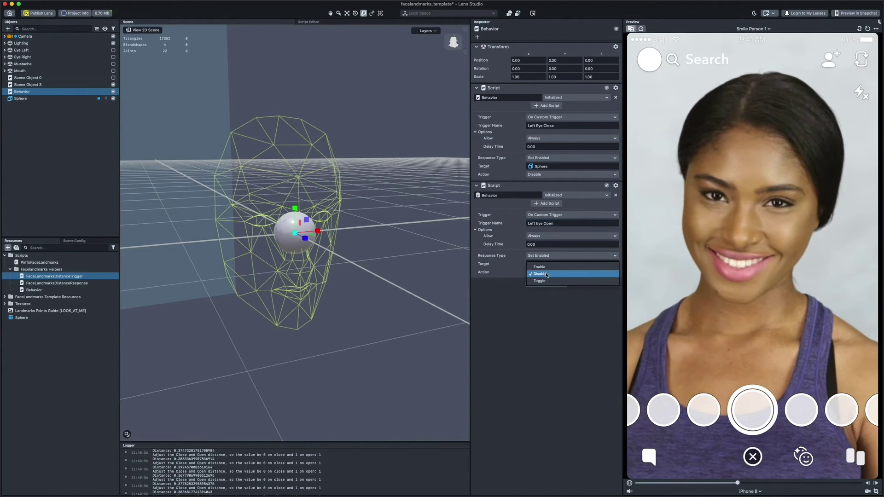
left_click(552, 266)
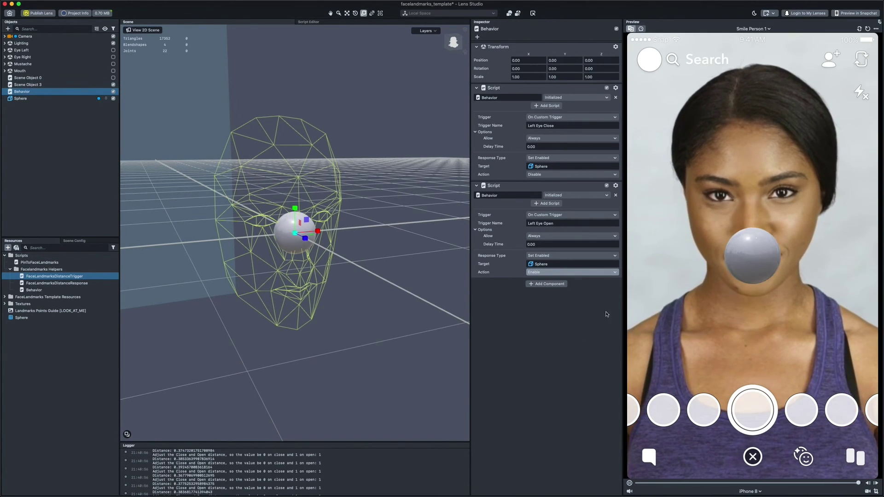
Show the Snapcode for pairing a phone via Preview in Snapchat
left_click(854, 14)
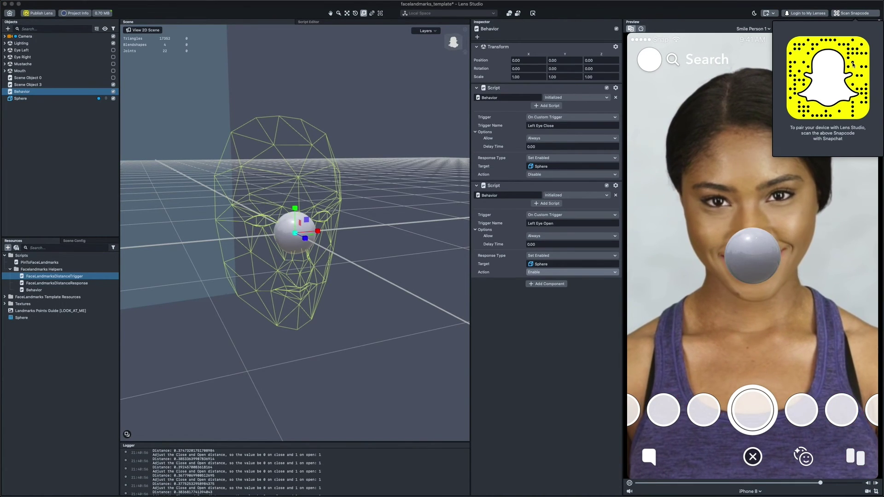